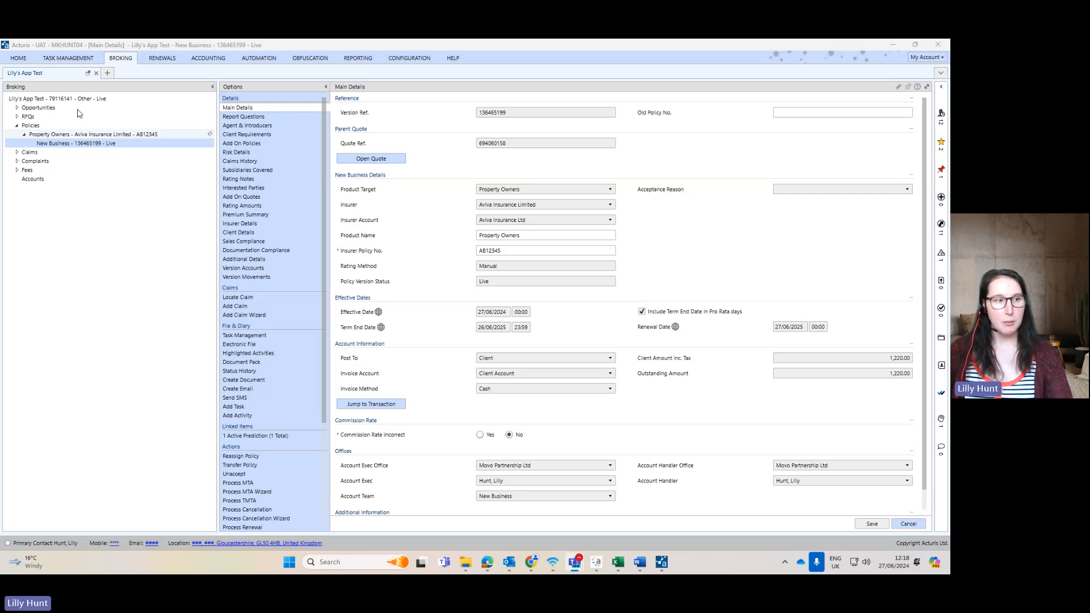
Review the Premium Summary of the live New Business version of the Property Owners policy.
click(93, 146)
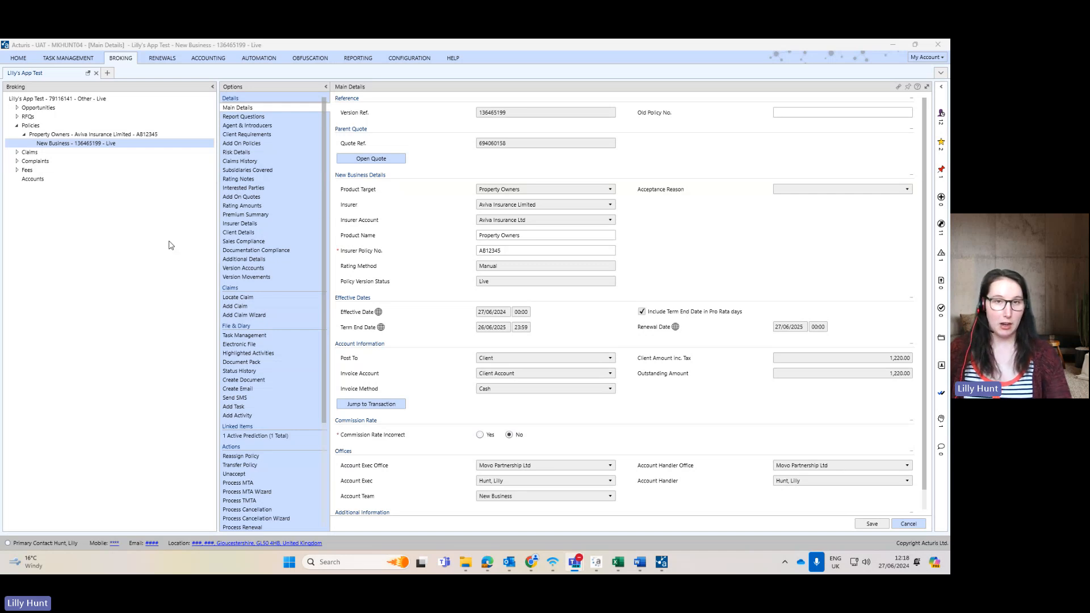
scroll(284, 277, down, 3)
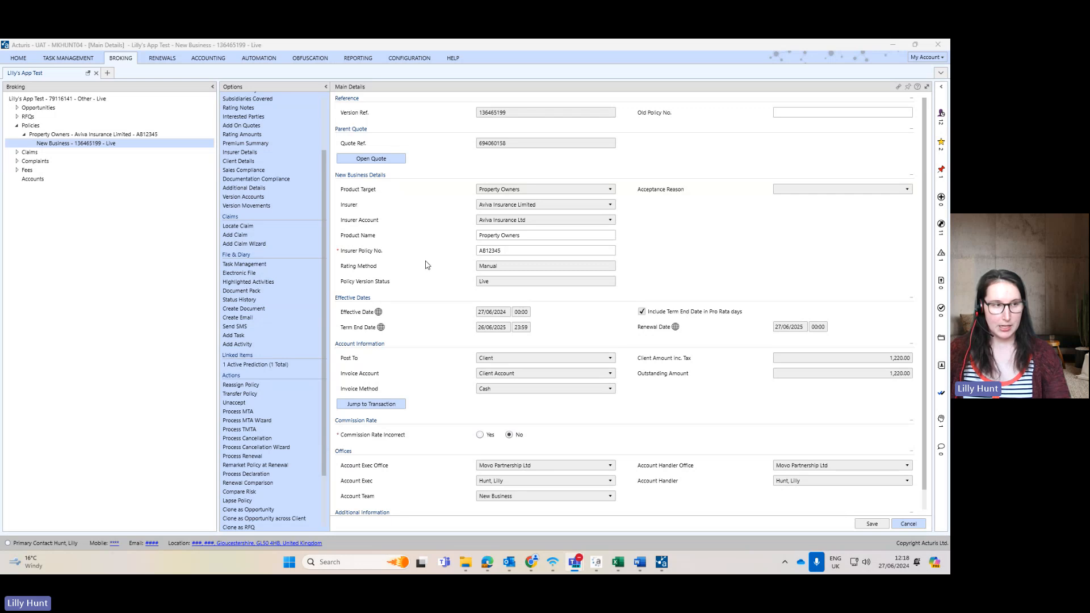
click(274, 145)
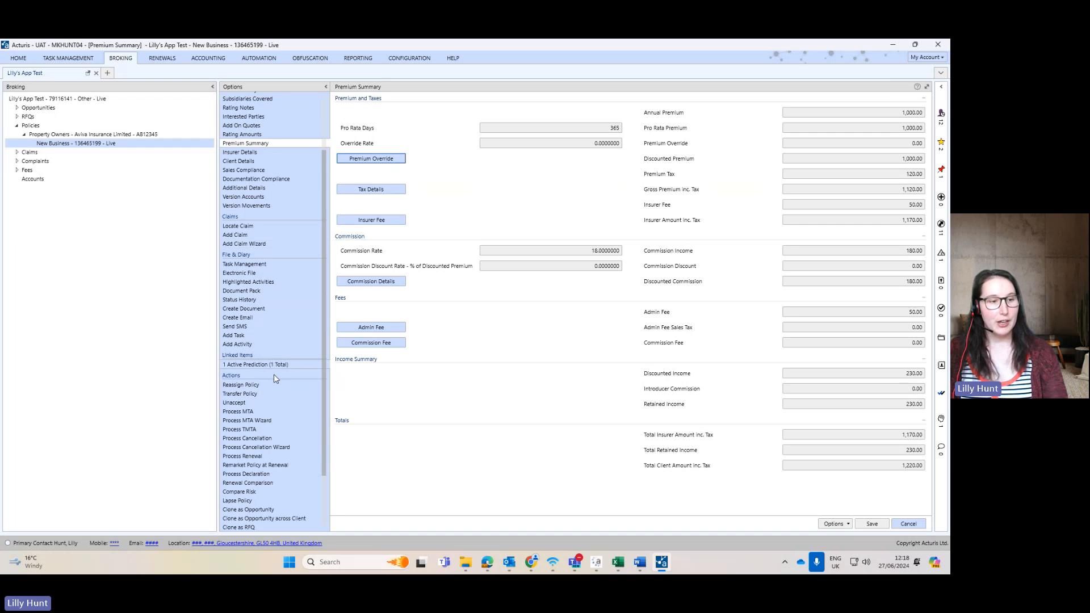
Process a declaration on the live New Business version with the policy description "Commission correction pt1", continuing past the outstanding balance notification.
scroll(266, 396, down, 2)
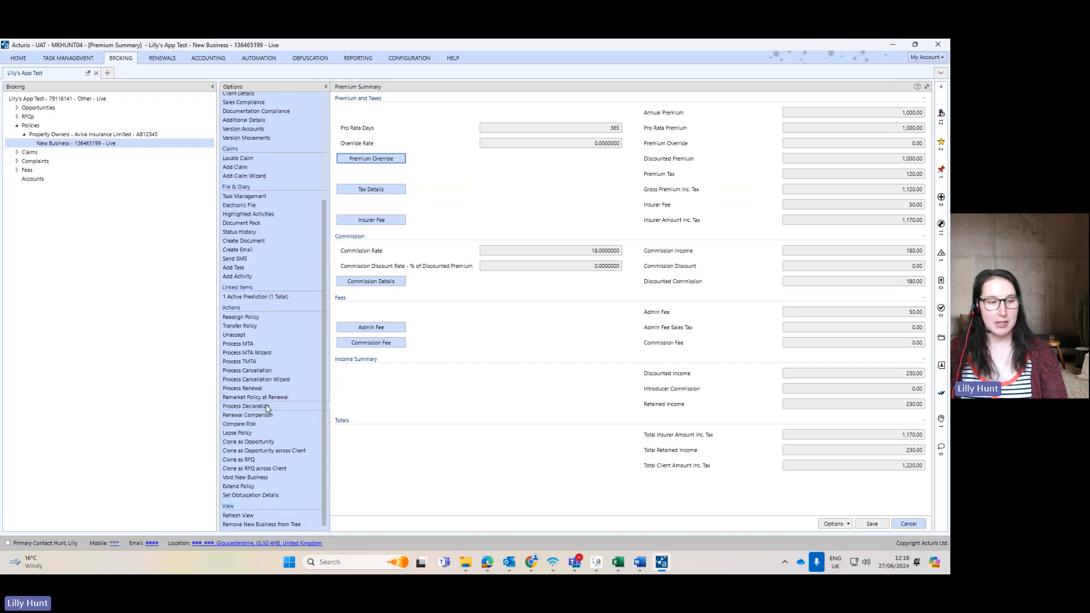
click(281, 406)
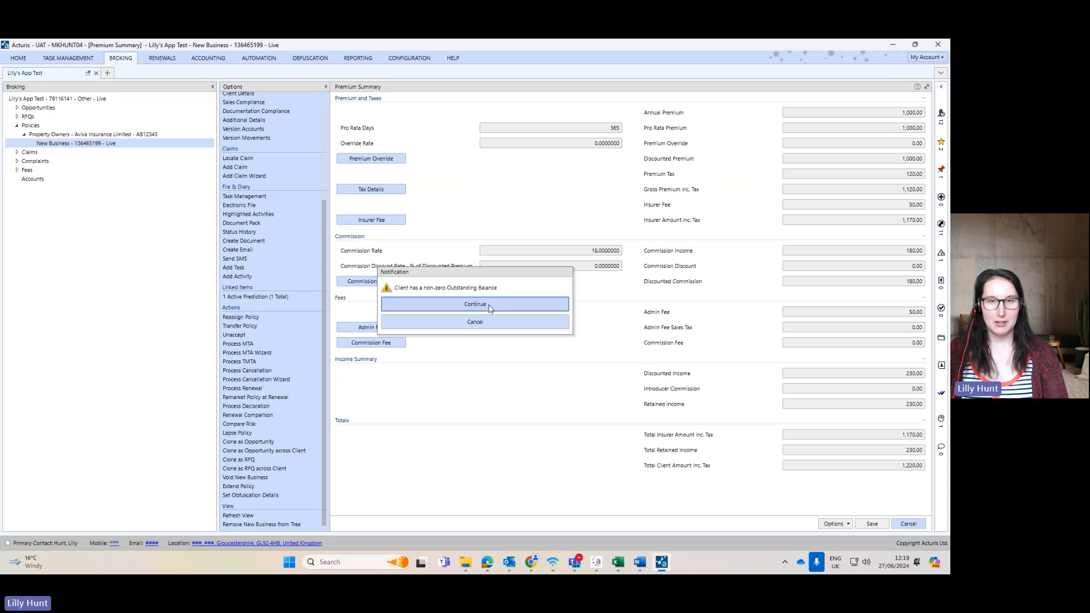
click(490, 304)
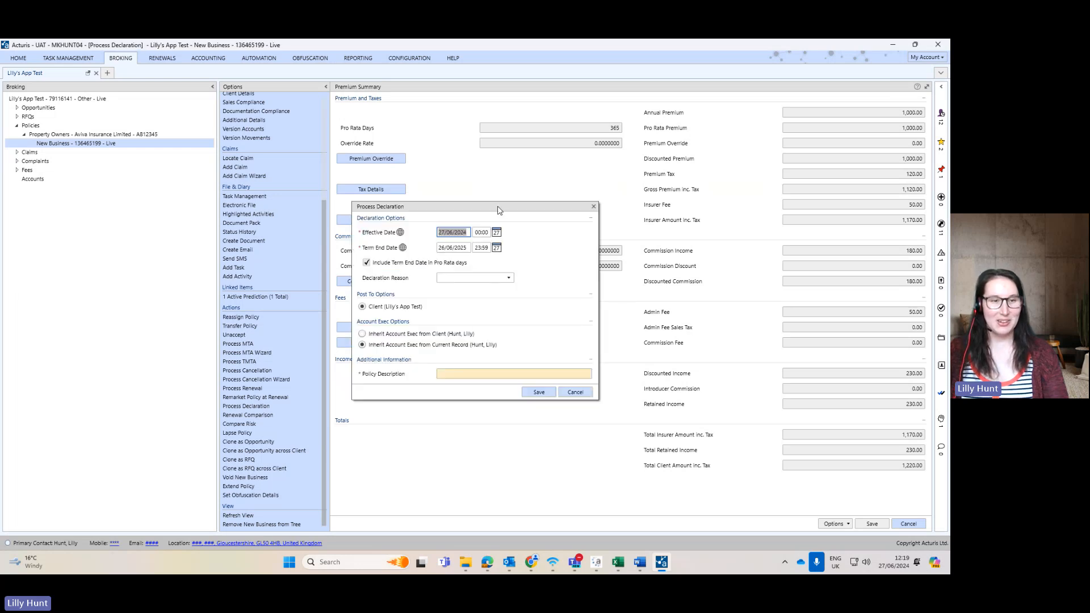
drag(498, 209, 488, 166)
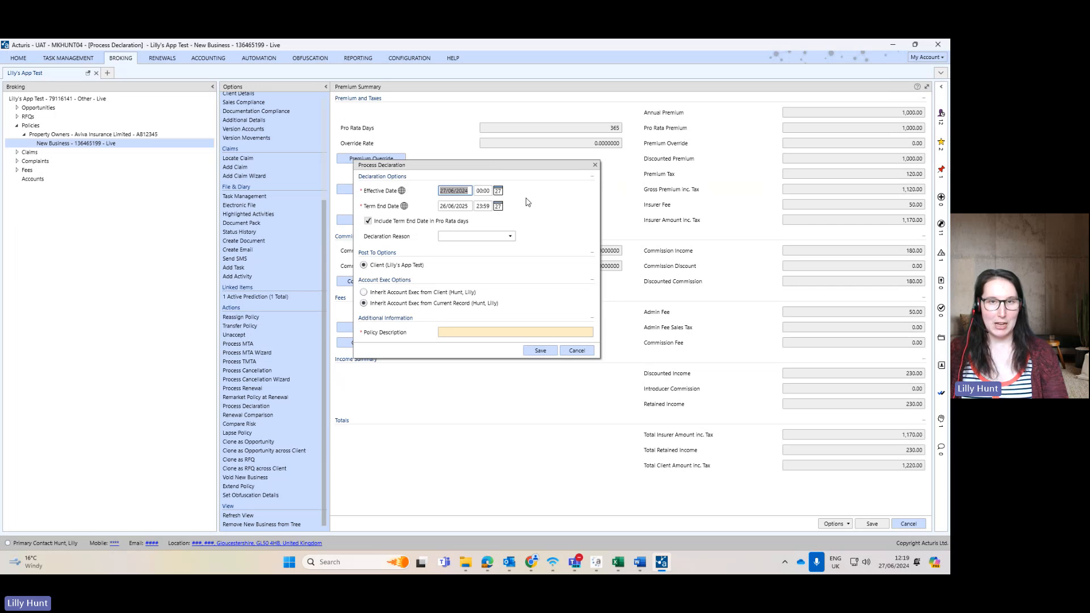
click(473, 333)
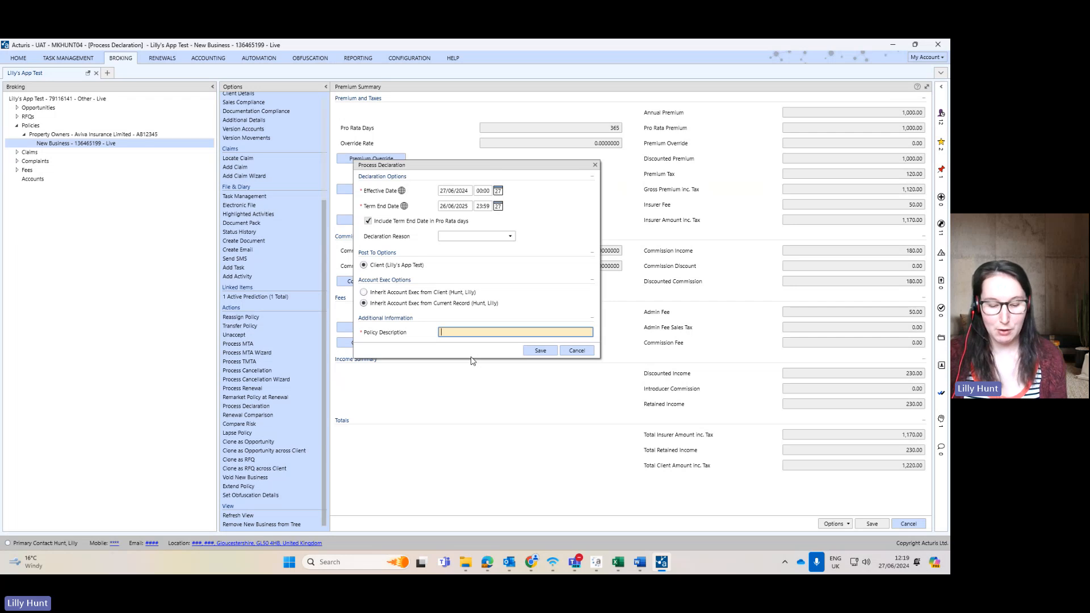
text(C)
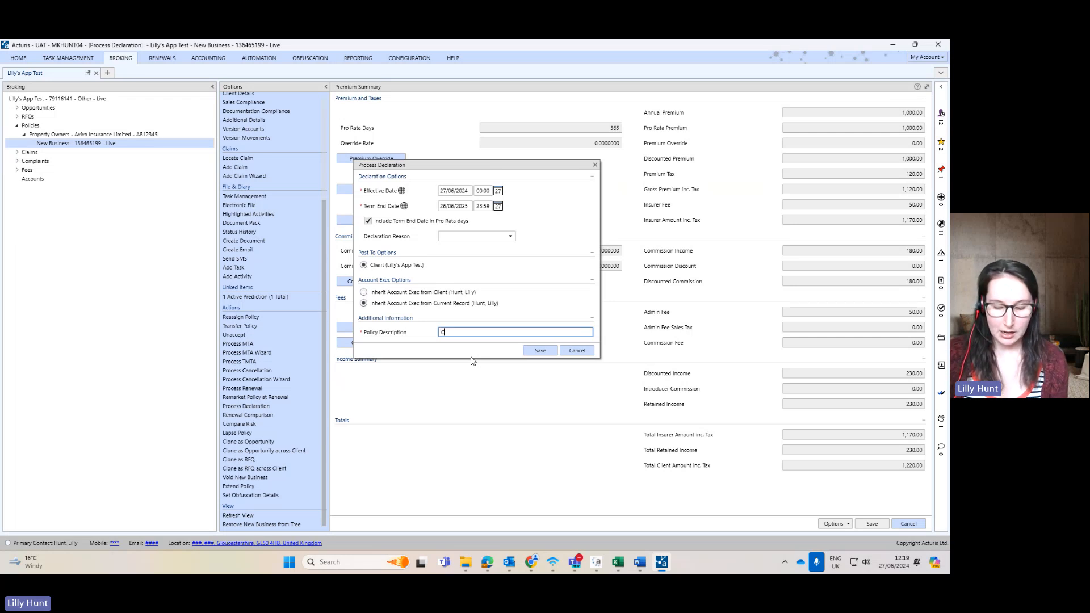
text(ommissio)
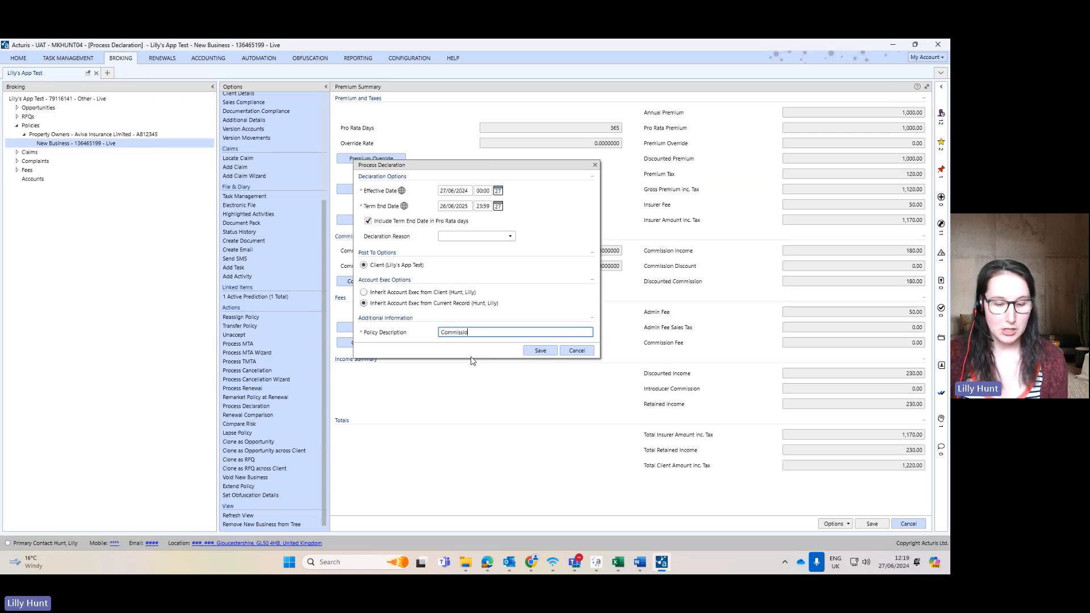
text(n corerrection pt1)
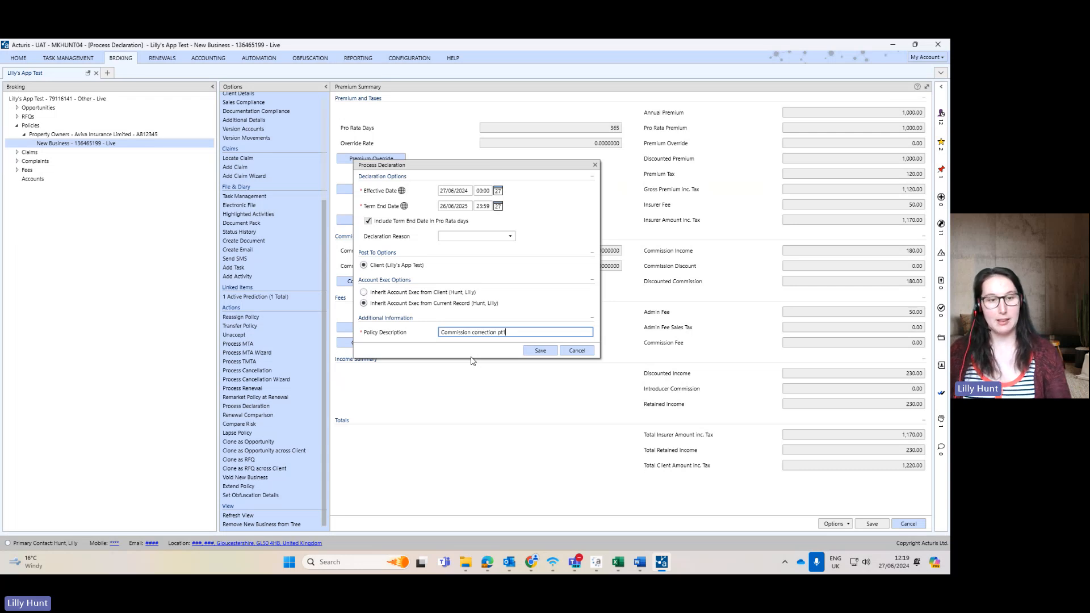
click(549, 352)
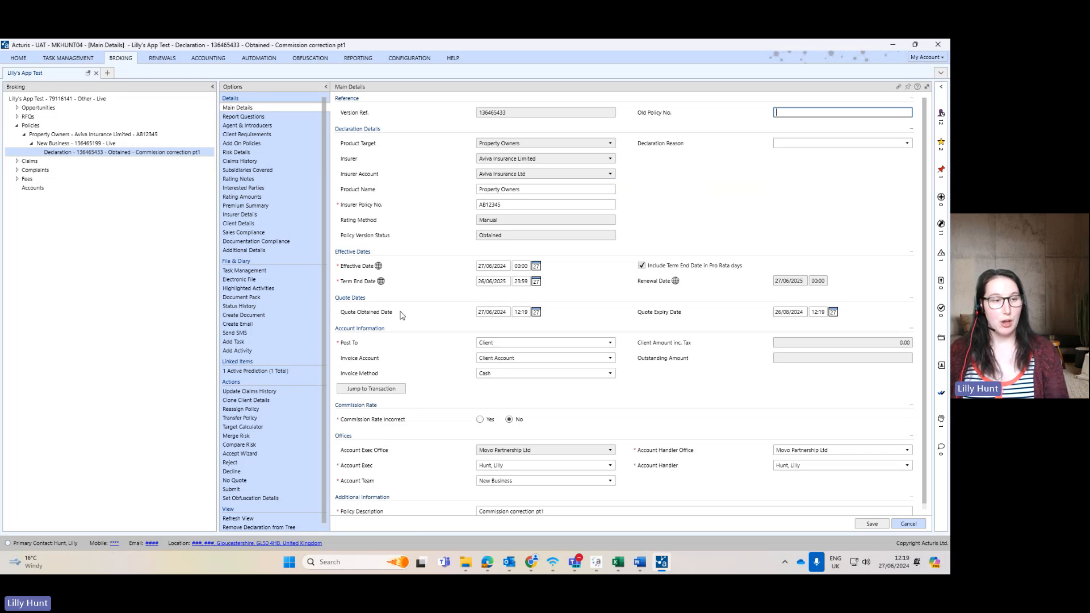
Set the declaration's Annualised AP/RP for Property Owners to -1000 in Rating Amounts and save it.
click(254, 198)
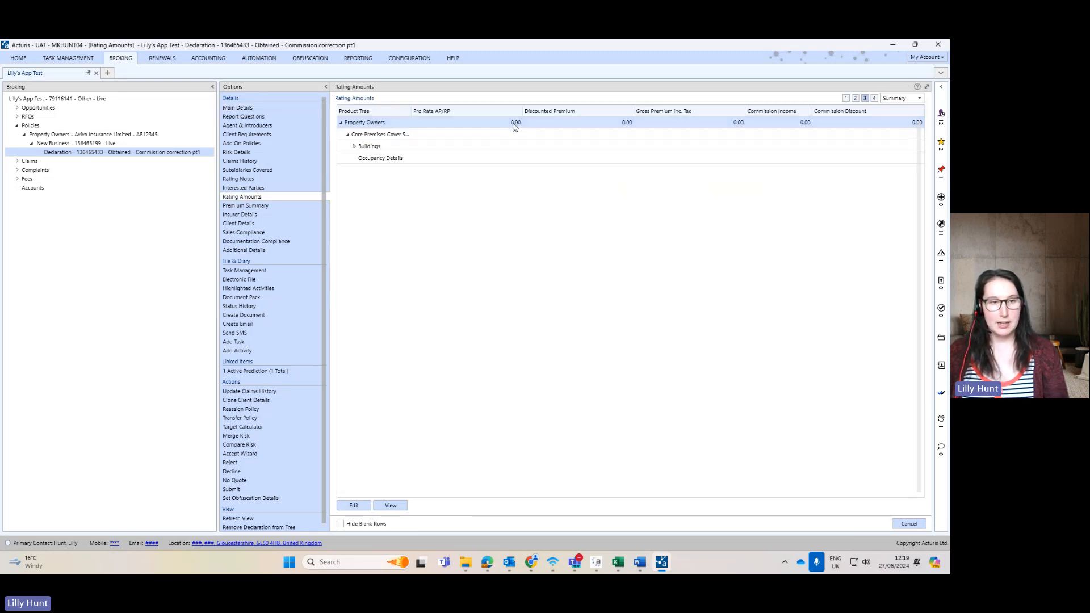
double_click(515, 124)
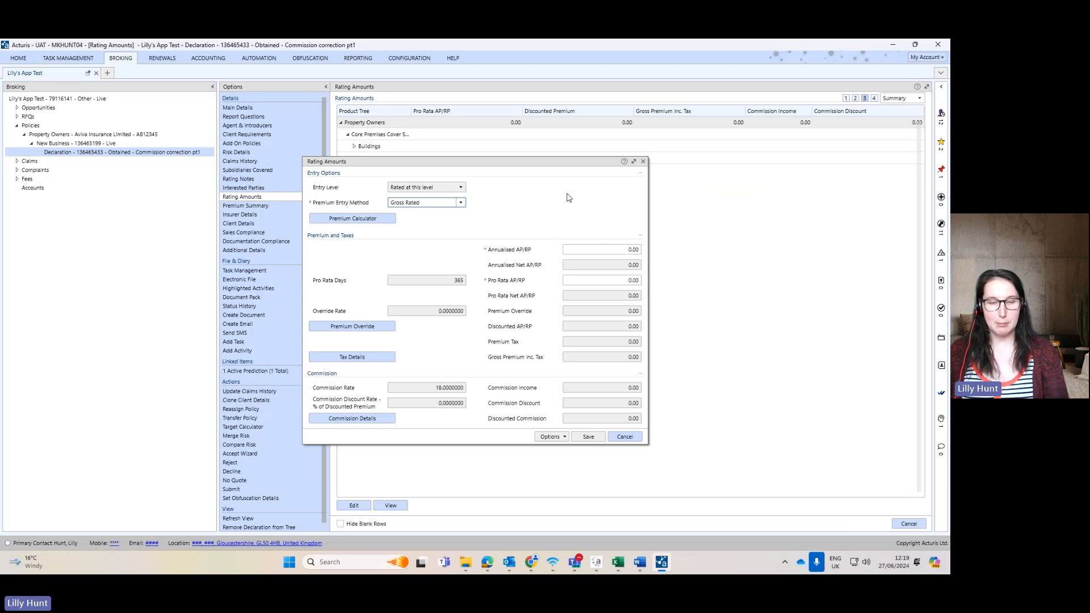
click(625, 250)
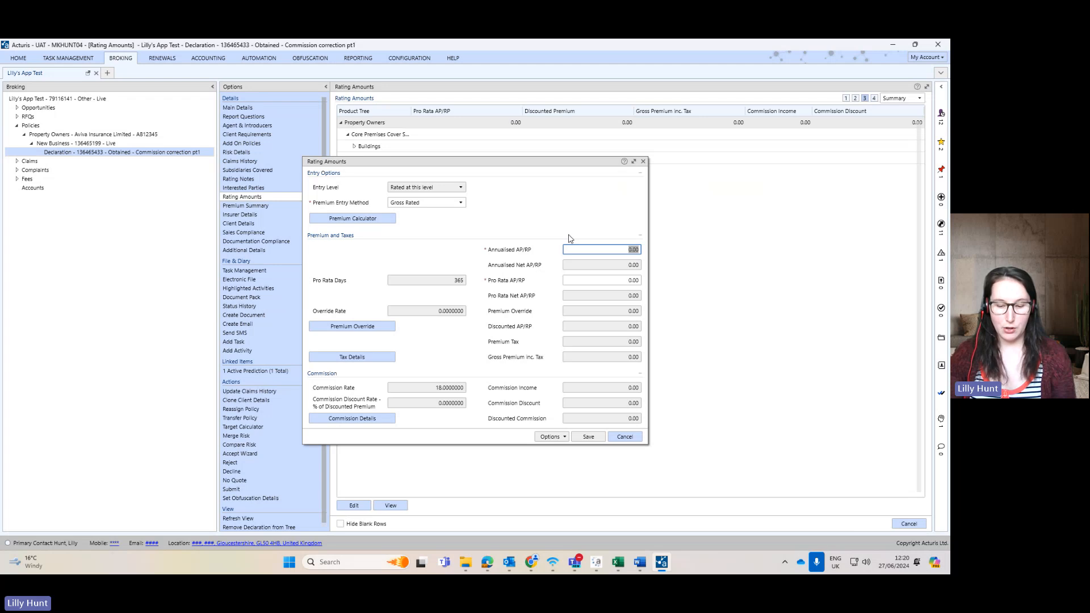
text(-100)
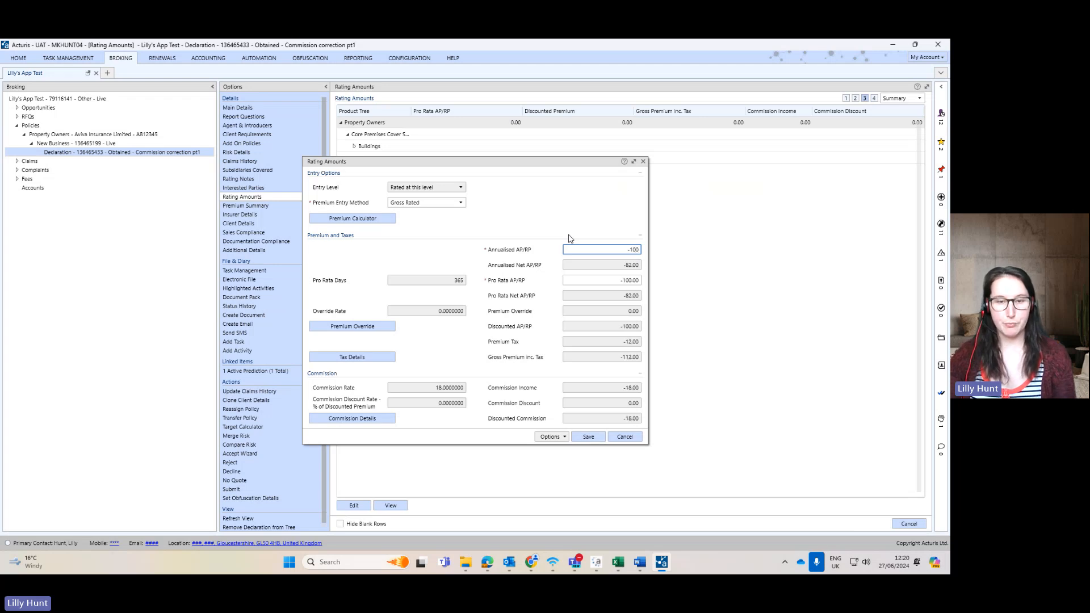
text(0)
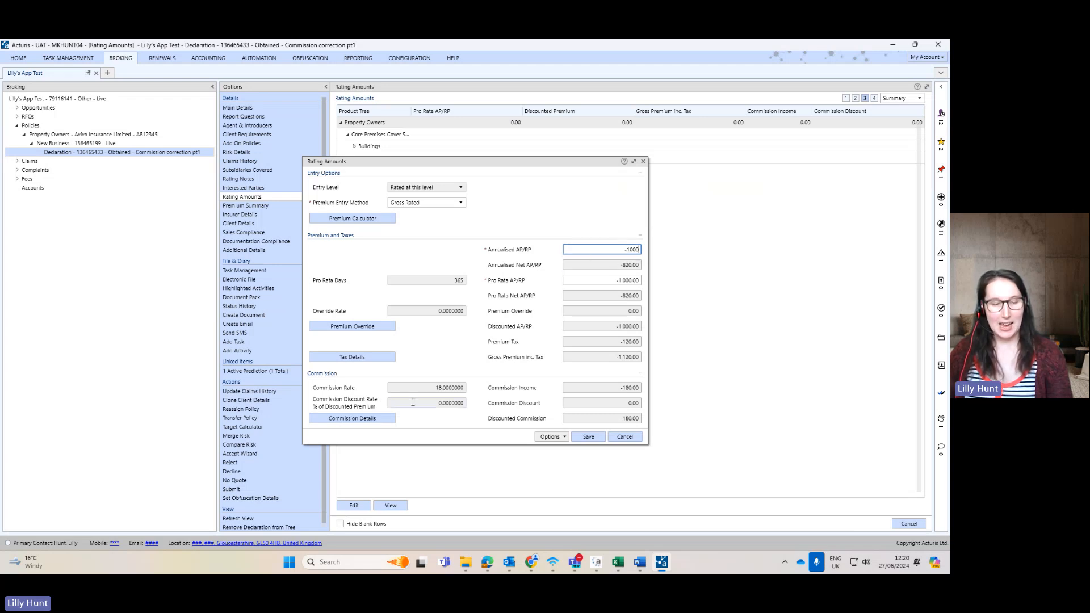
click(589, 437)
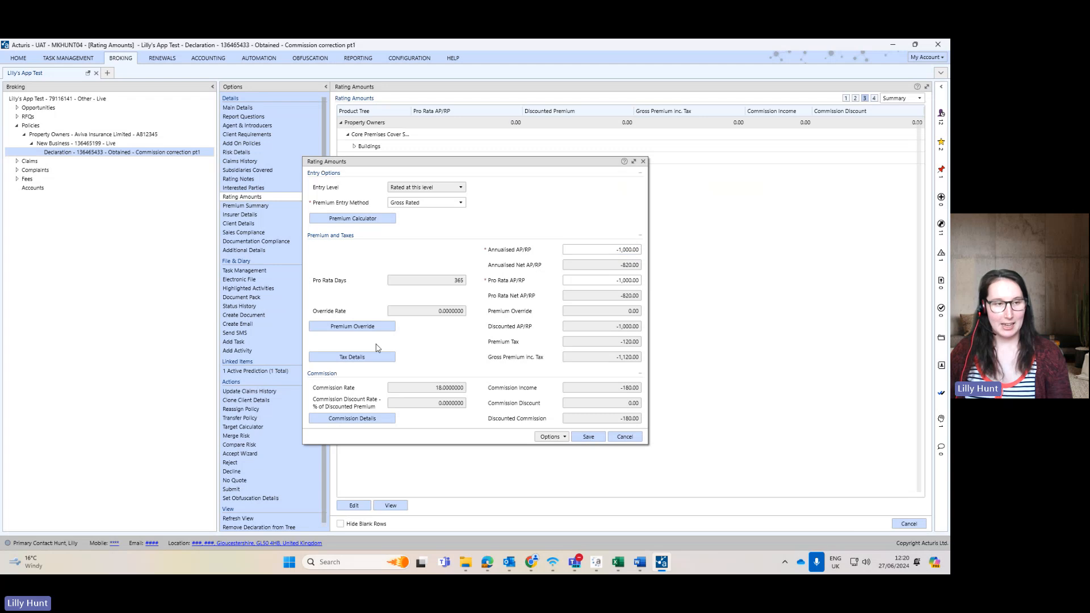
Set the Insurer Fee to -50 in the declaration's Premium Summary and save it.
click(262, 206)
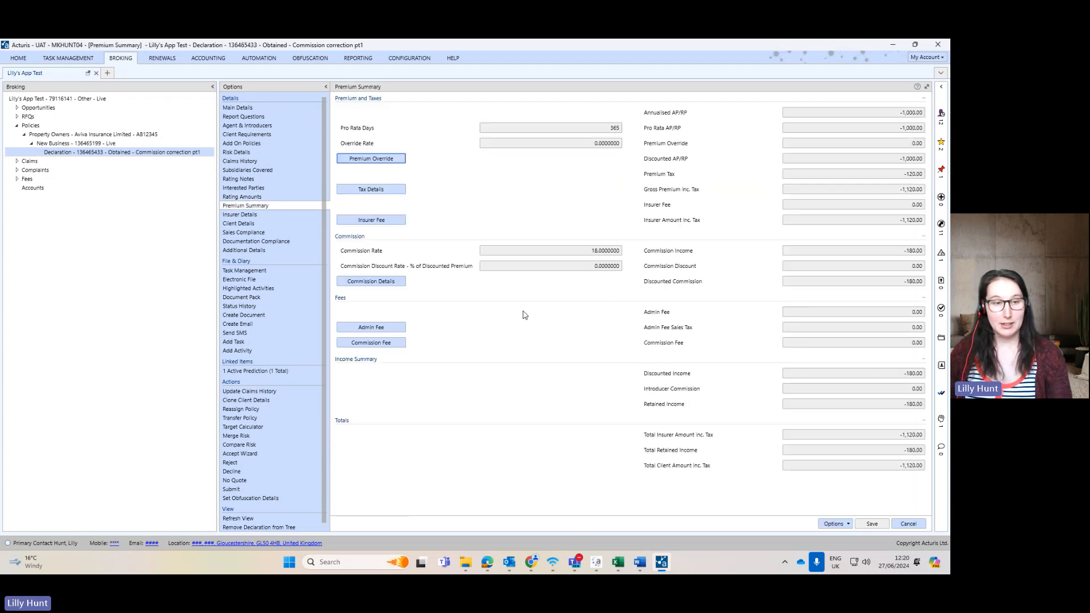
click(376, 226)
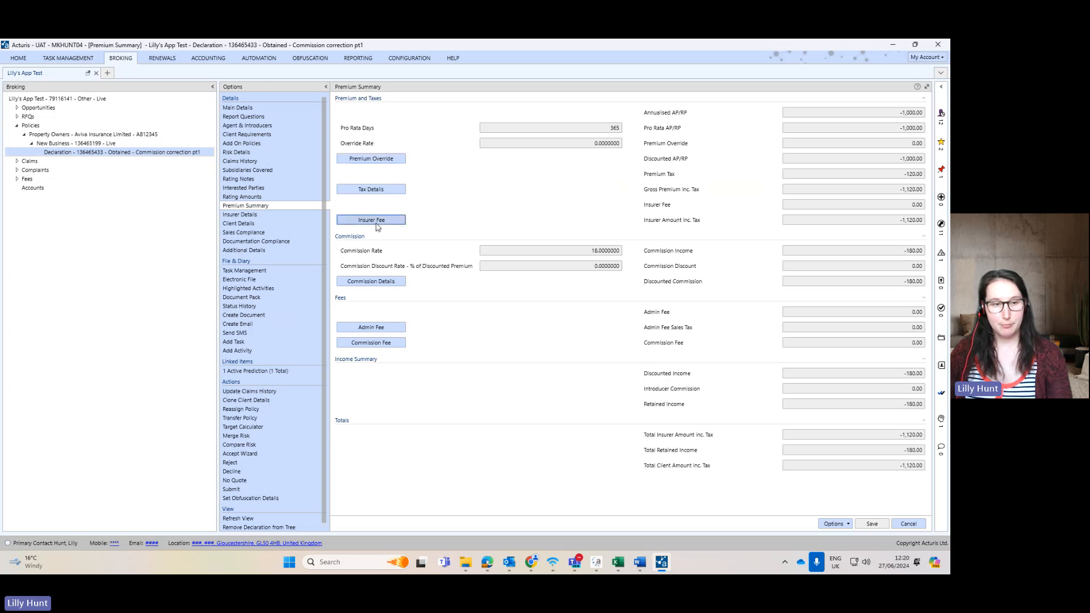
text(-5)
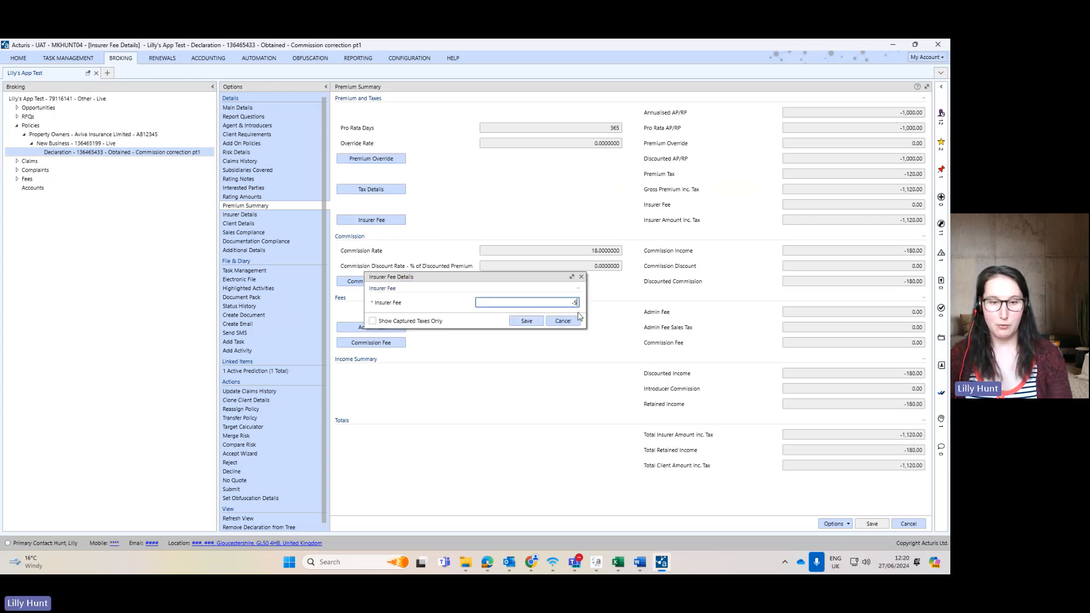
text(0)
click(526, 322)
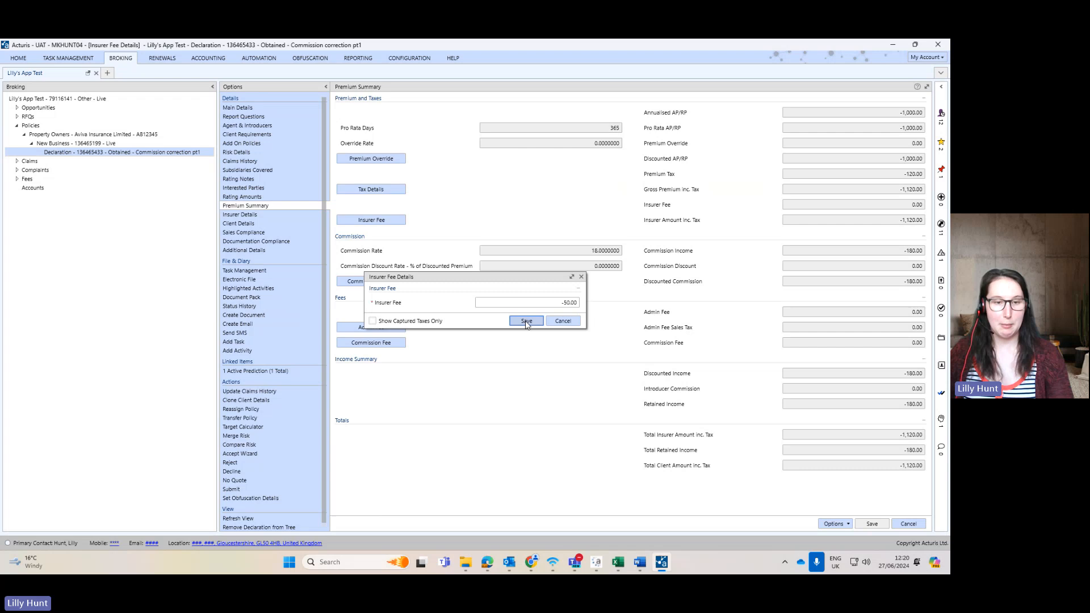
Set the Admin Fee to -50 in the declaration's Premium Summary and save it.
click(377, 327)
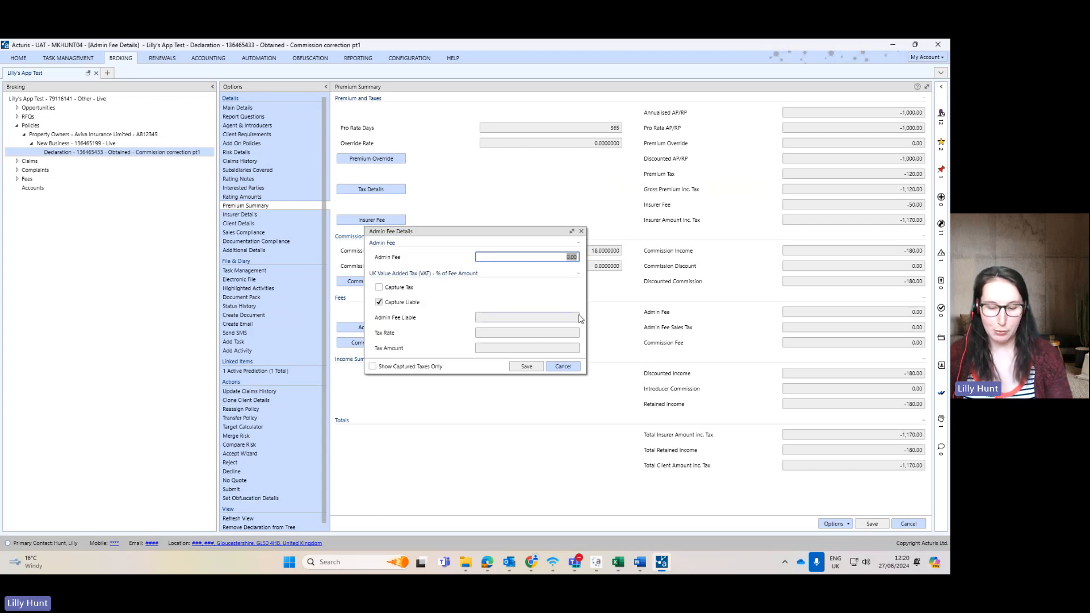
text(-50)
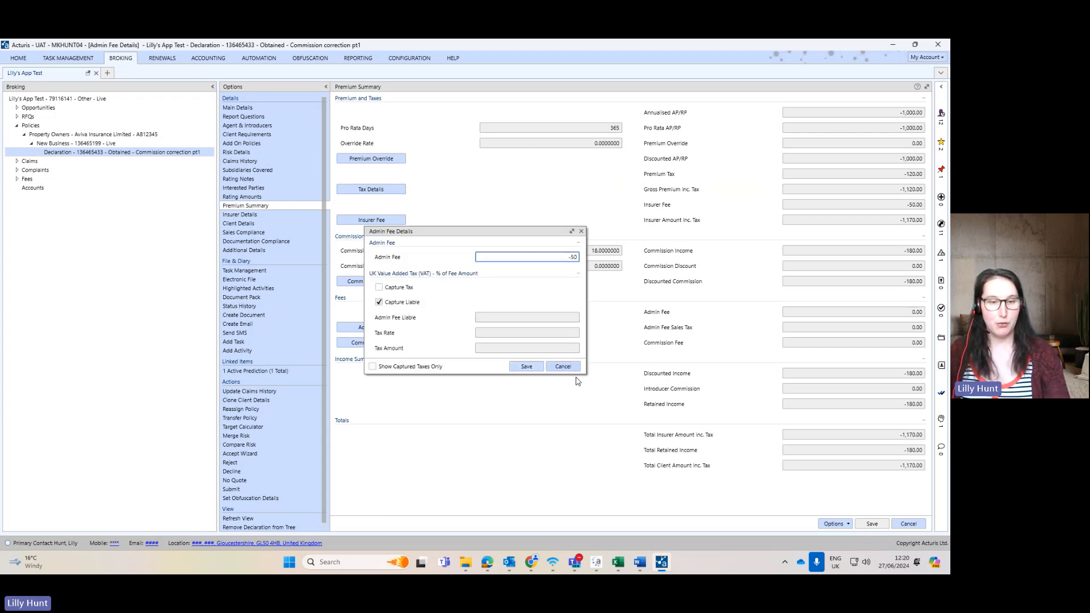
click(526, 366)
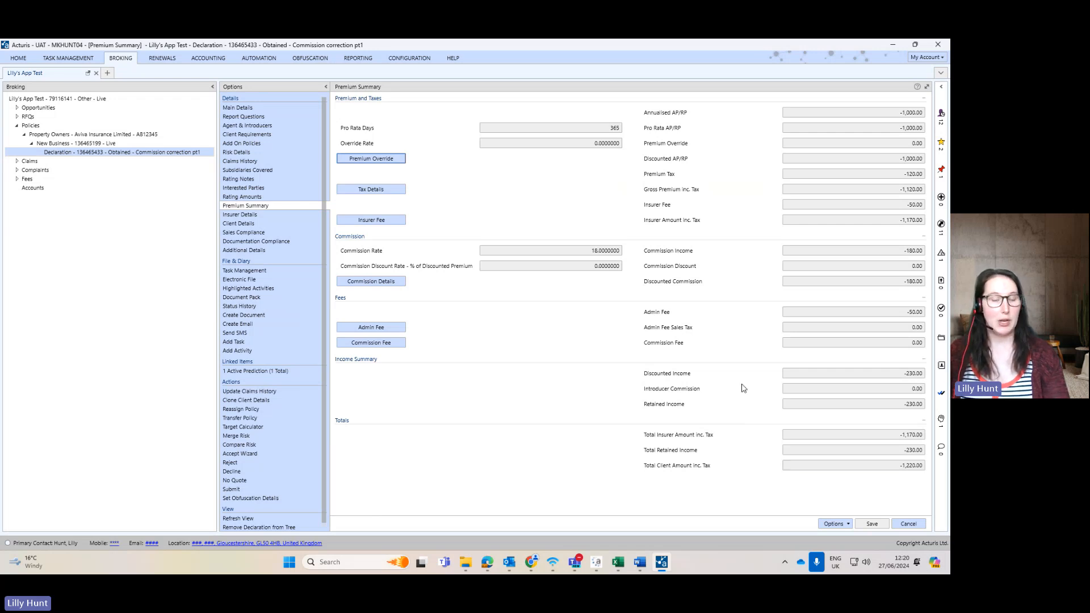
Compare the Premium Summary of the New Business version with that of the declaration.
mouse_move(114, 144)
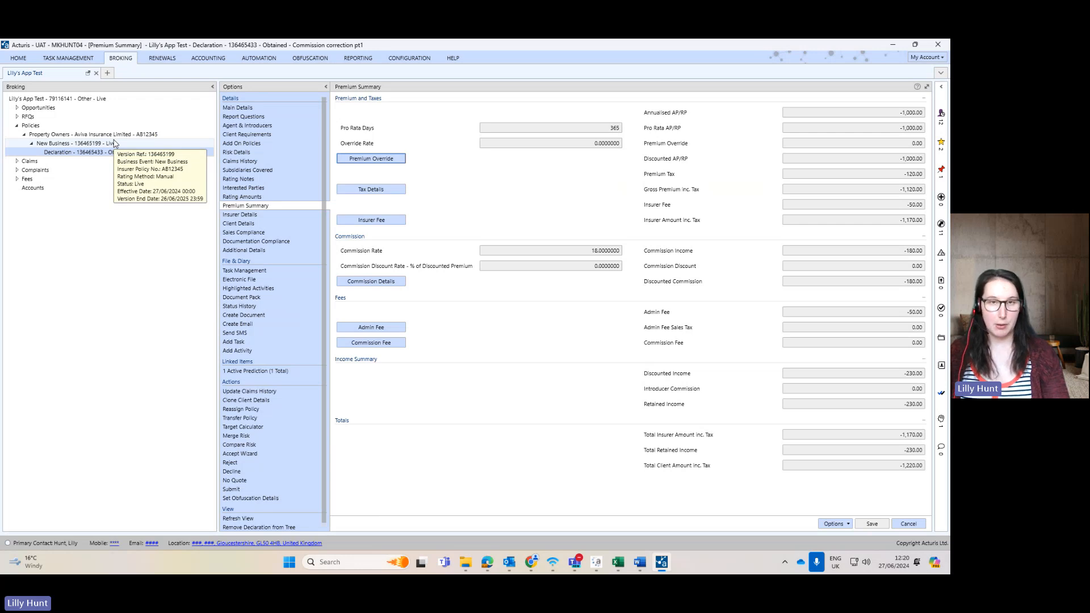
click(114, 144)
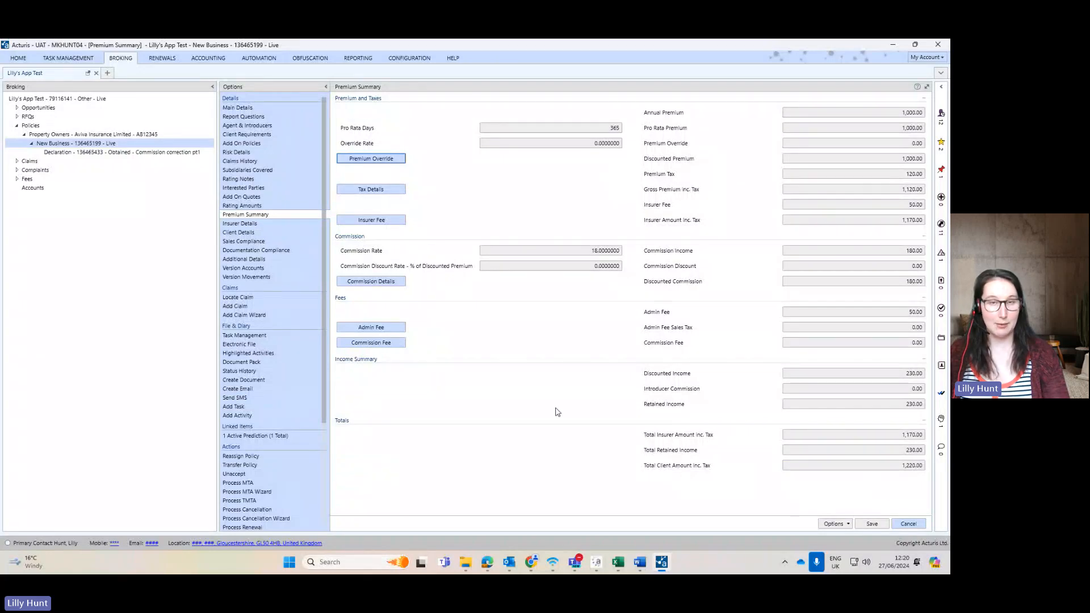
click(131, 152)
click(271, 207)
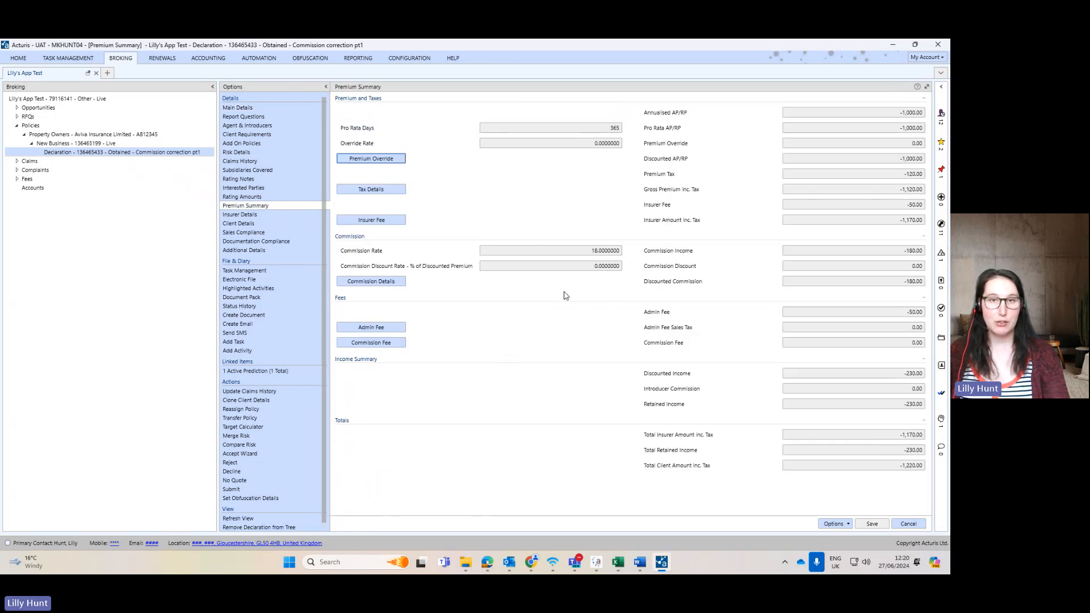
Start the Accept Wizard for the declaration and advance to Documentation Compliance, leaving the preceding pages' details as they are.
click(261, 453)
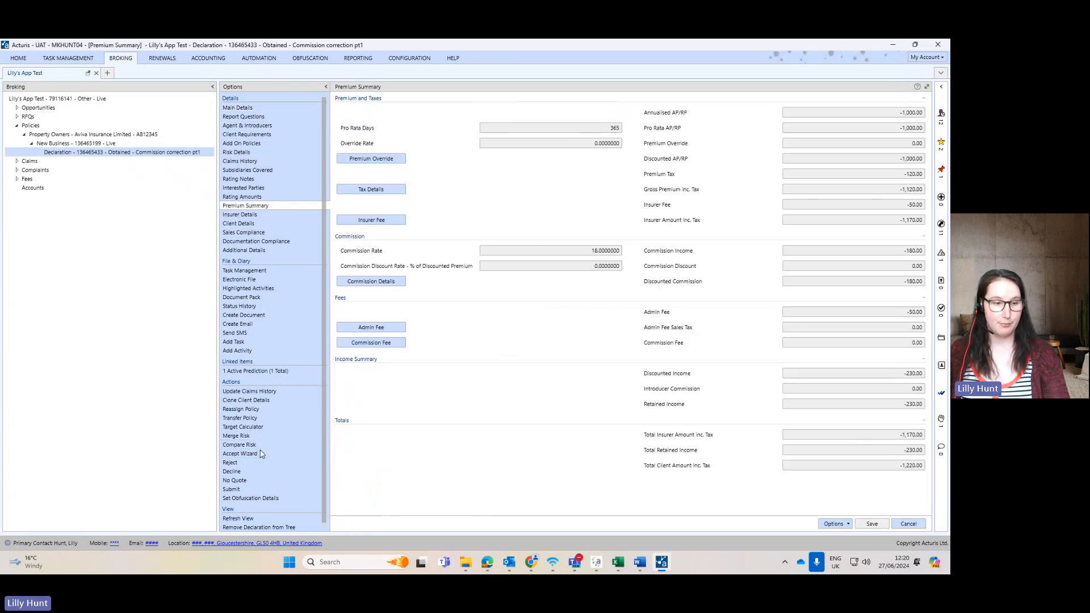
click(476, 318)
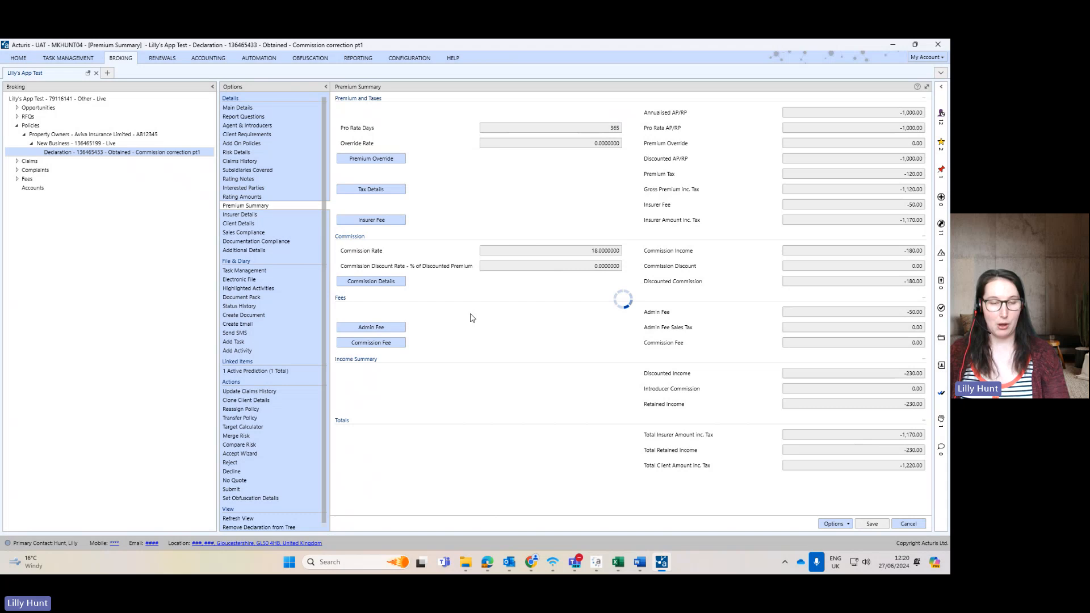
click(509, 316)
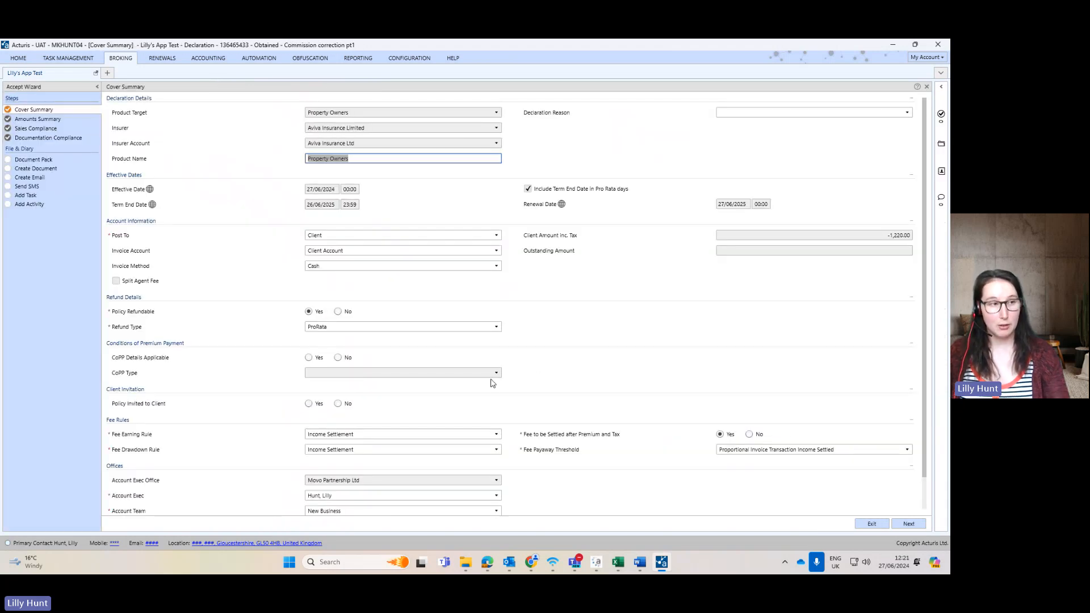
click(909, 525)
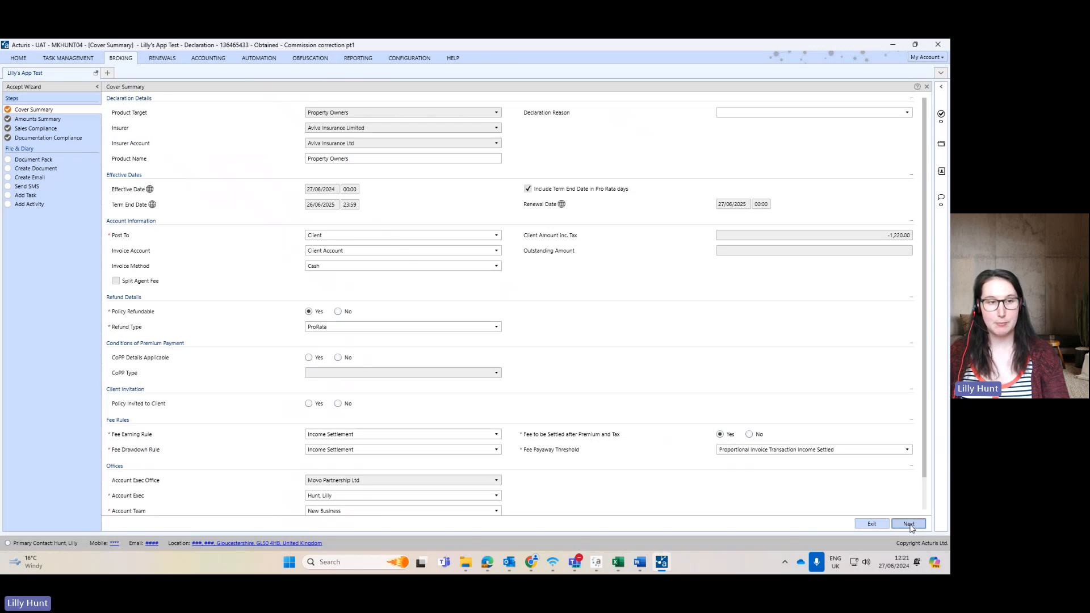
click(909, 524)
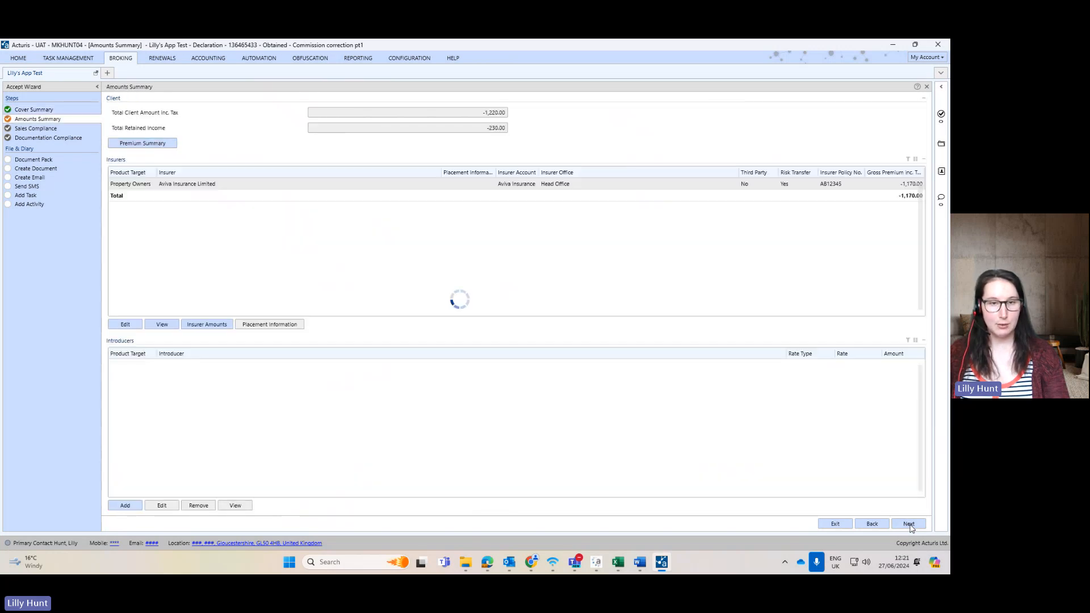
click(909, 524)
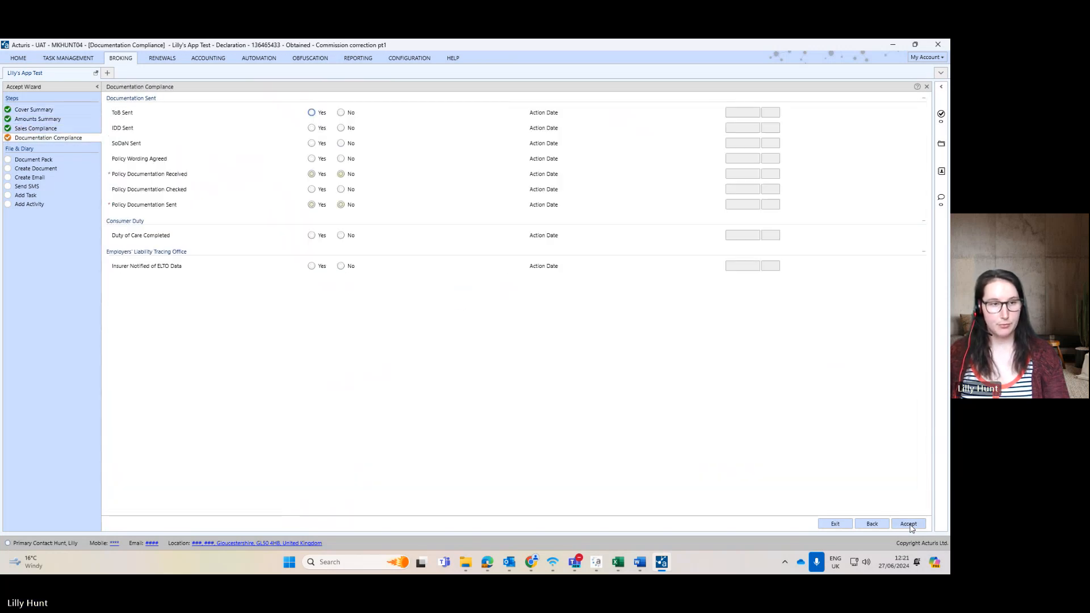
Mark Policy Documentation Sent and Policy Documentation Received as Yes, and accept the declaration.
click(314, 204)
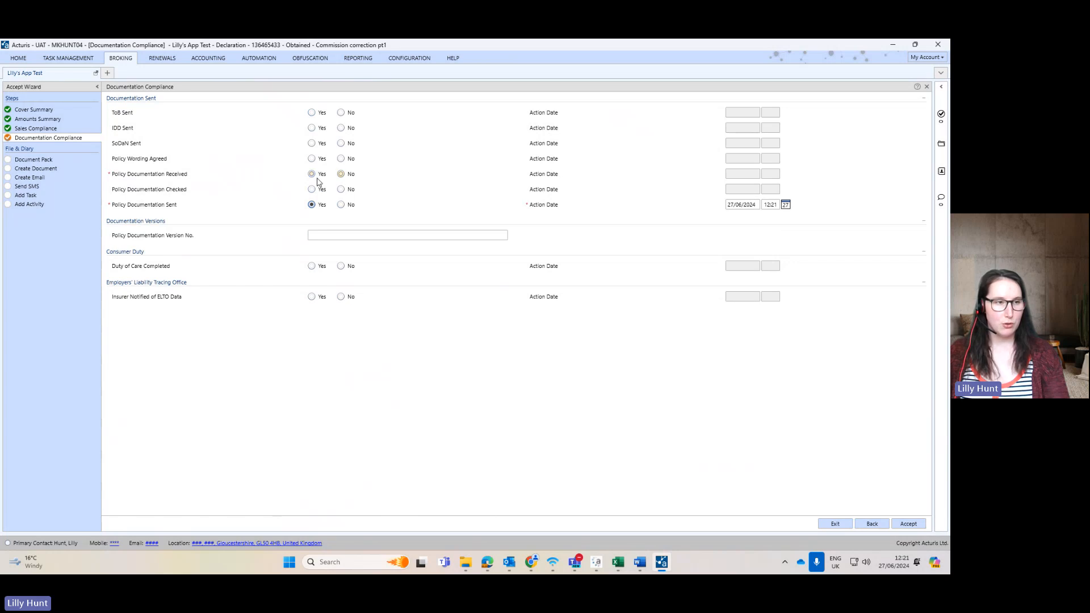
click(317, 175)
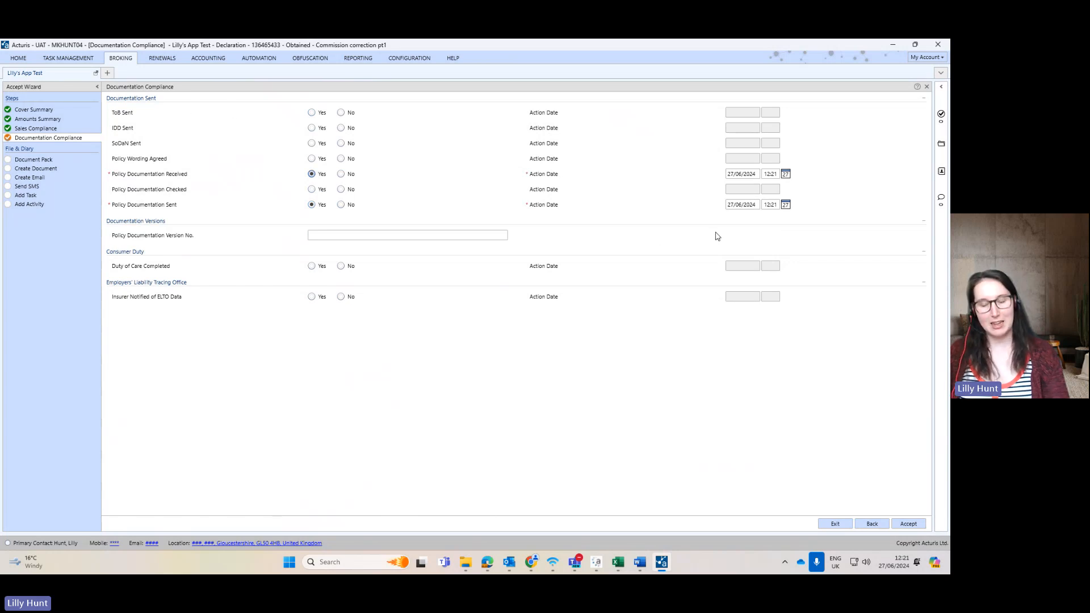
click(908, 523)
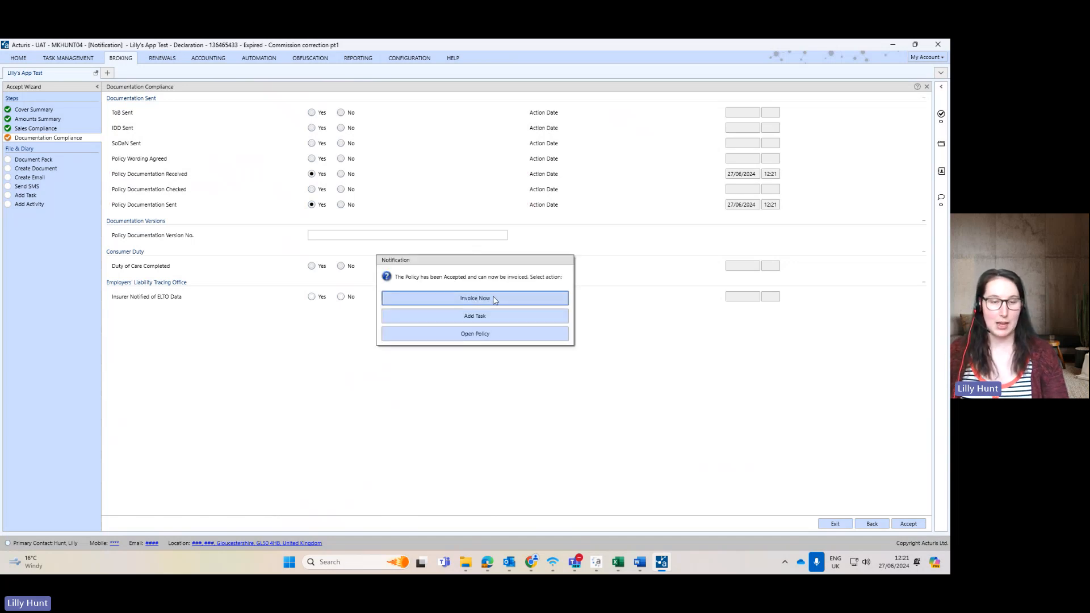
Invoice the accepted declaration immediately, keeping Client Account, Cash and Invoice Date payment terms, and post the invoice.
click(494, 300)
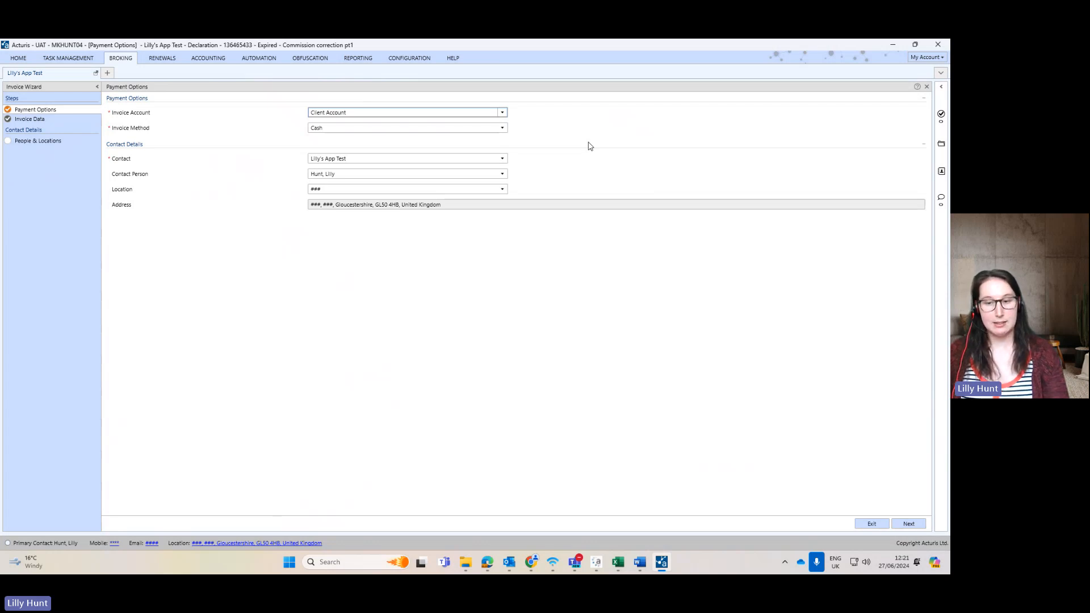
click(907, 523)
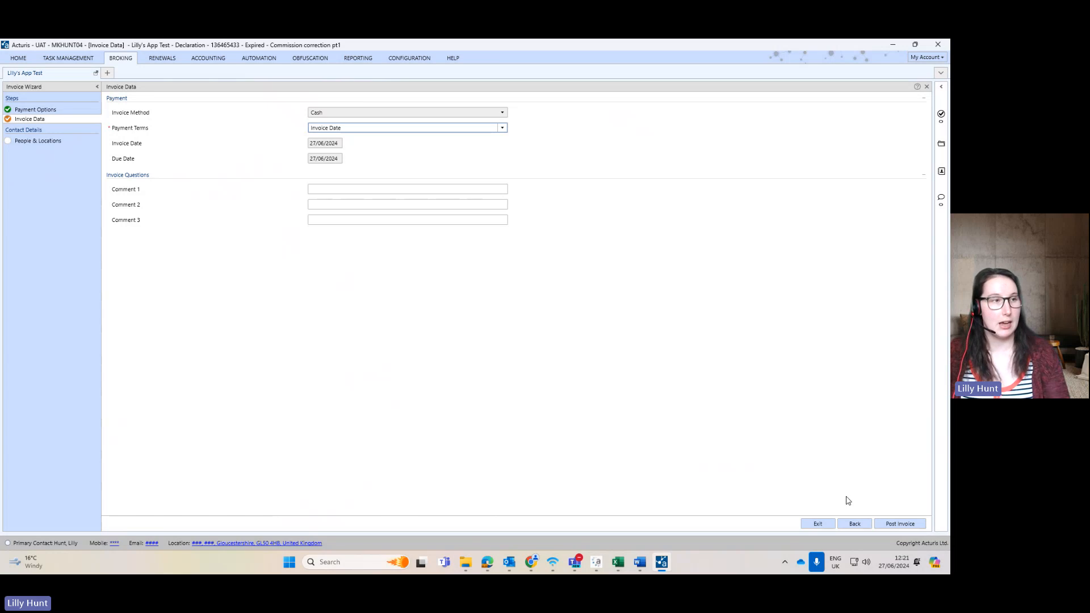
click(906, 523)
click(485, 301)
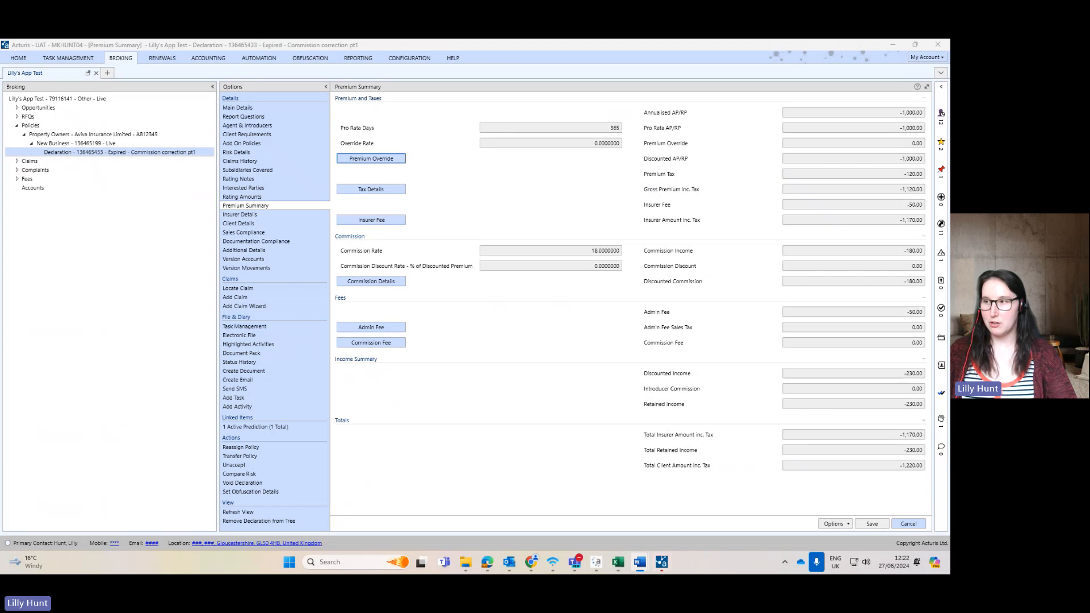
Switch to Word, examine the premium, tax and fee amounts on the generated credit note, and close the document.
drag(949, 120, 426, 123)
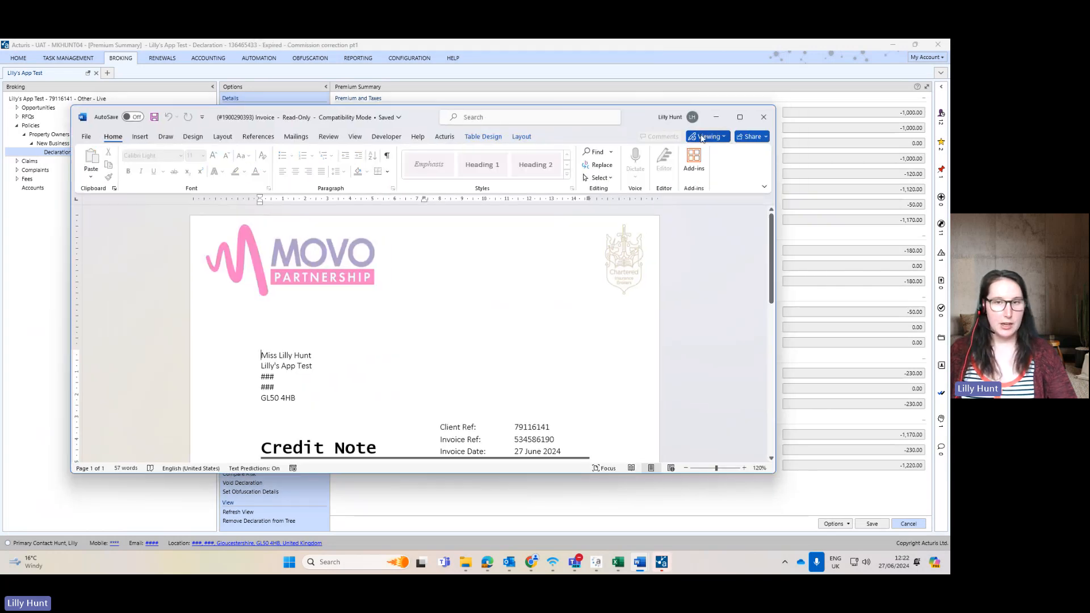
click(739, 119)
scroll(655, 398, down, 2)
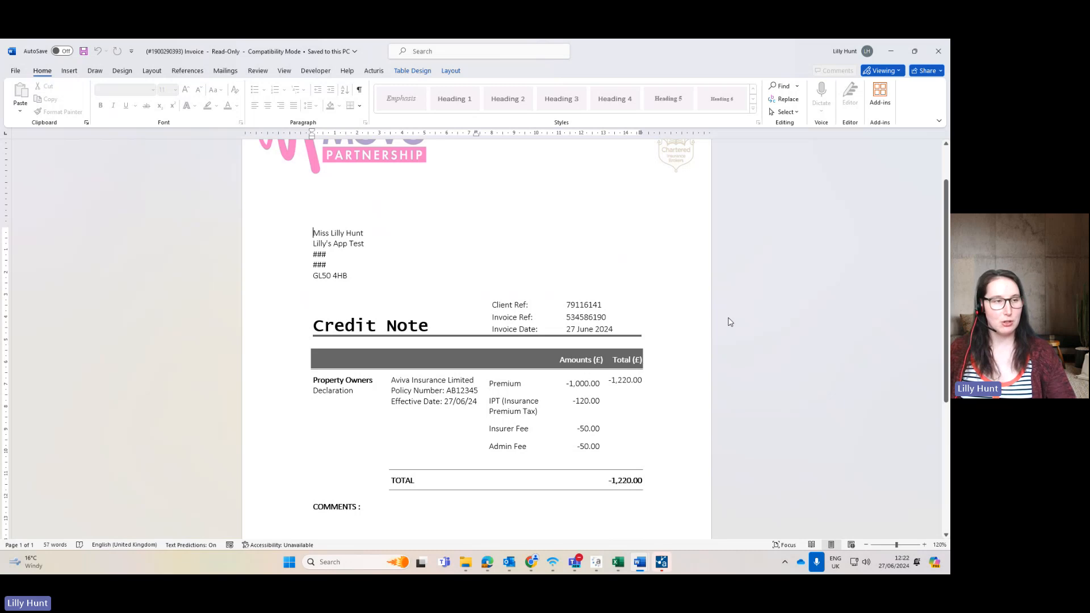
click(936, 53)
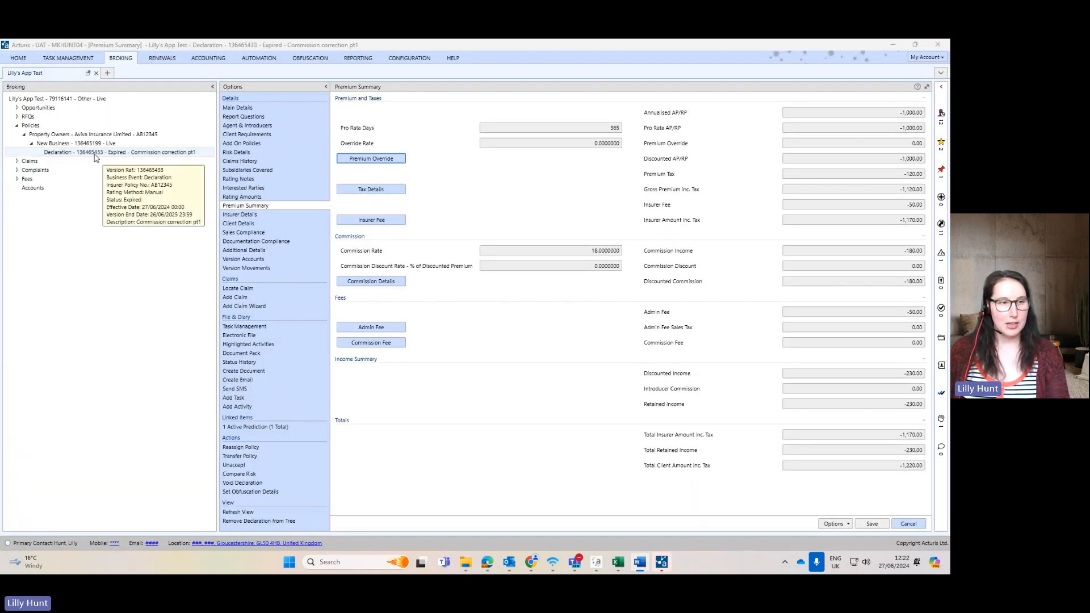
Process a second declaration from the live New Business version with the policy description "Commission correction pt2", keeping the default dates.
click(94, 153)
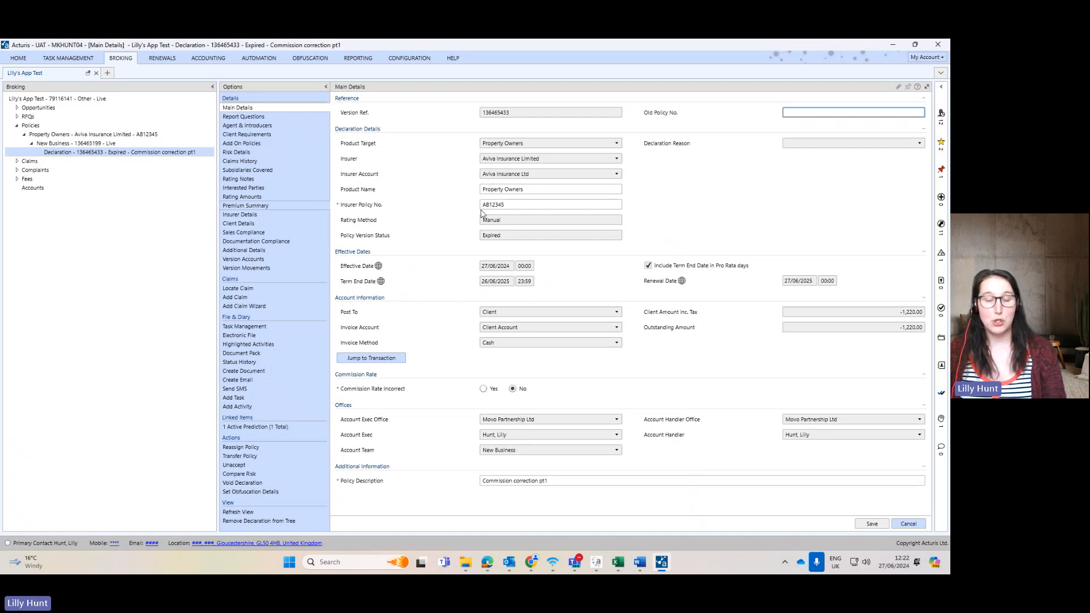
click(111, 145)
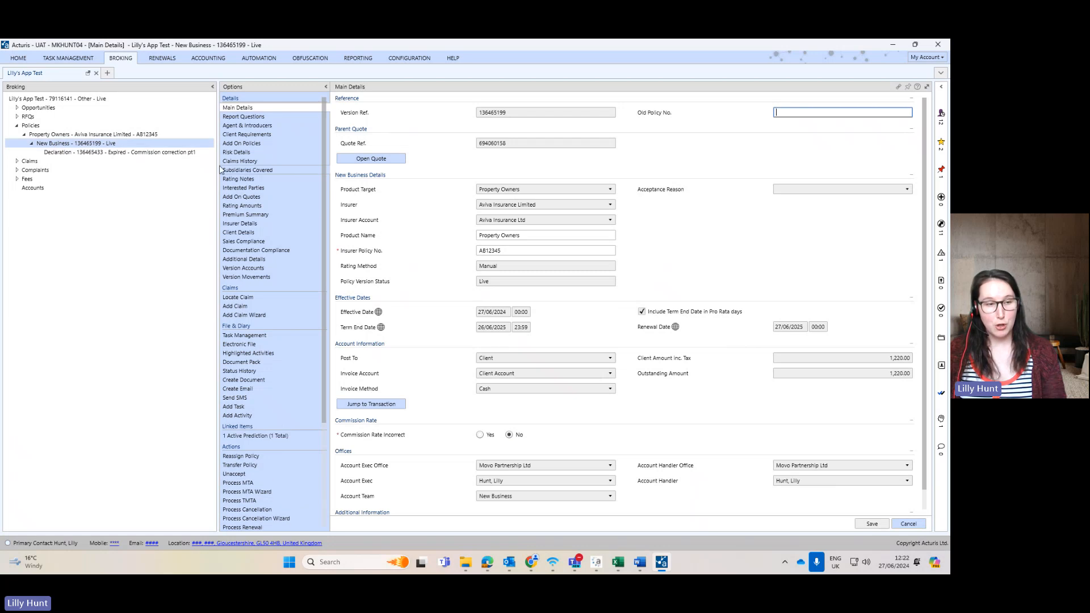
scroll(261, 345, down, 3)
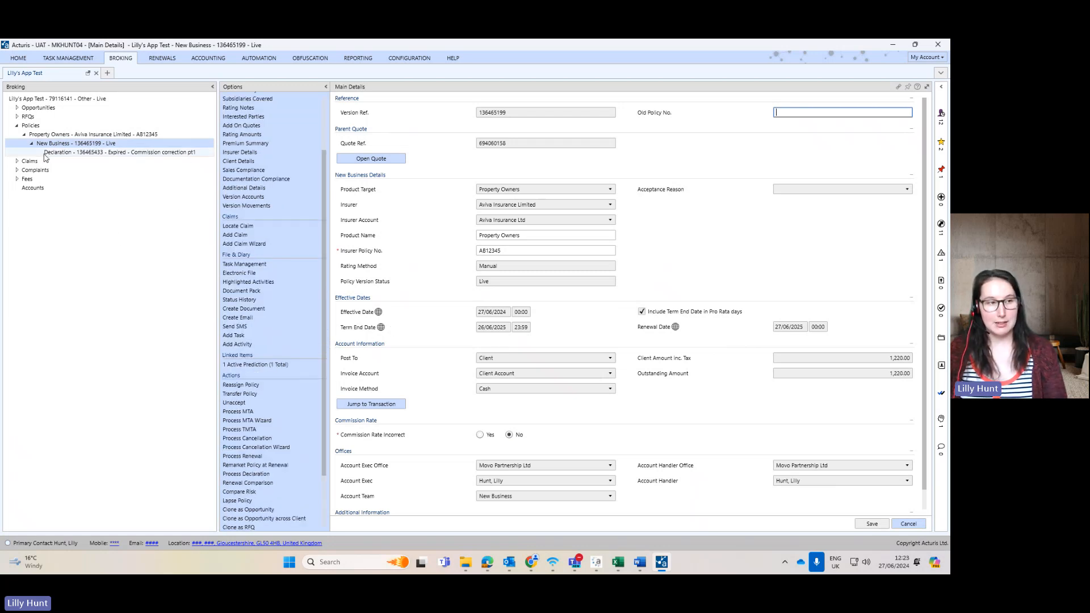
mouse_move(157, 156)
scroll(273, 443, down, 3)
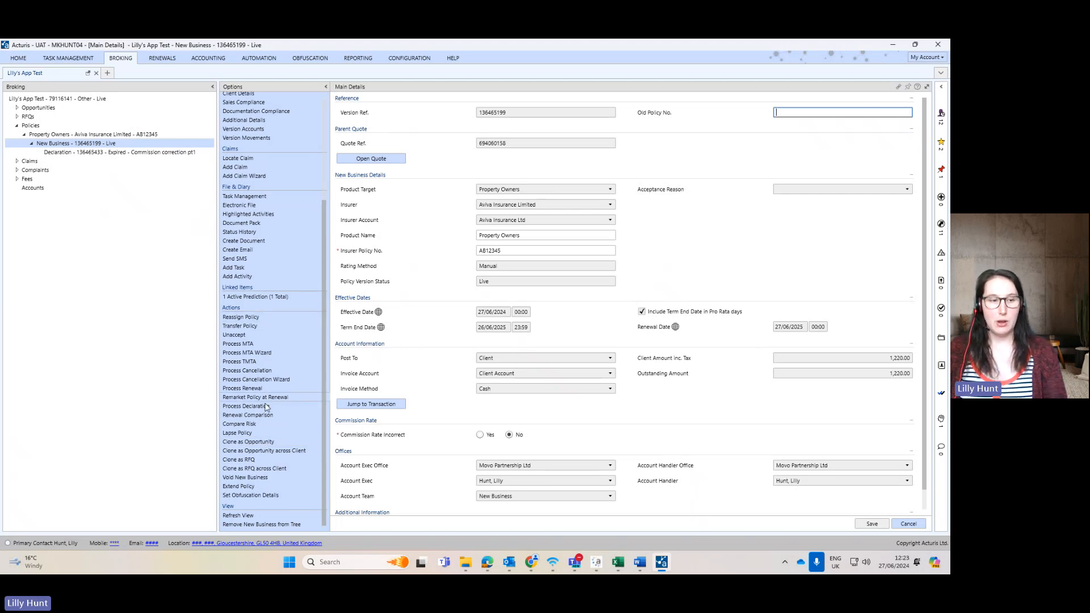
click(262, 406)
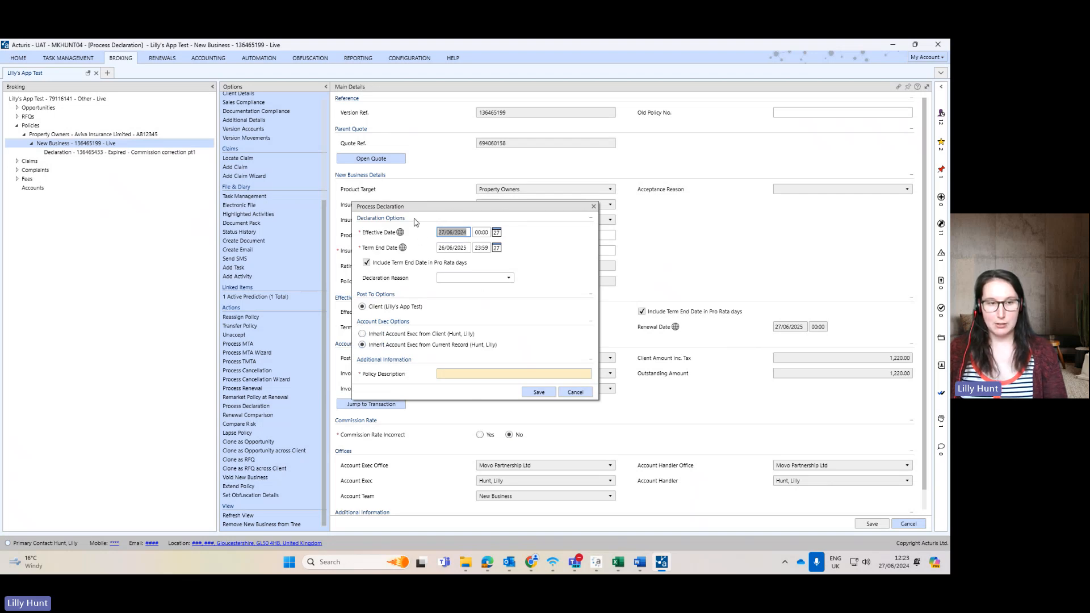
click(476, 374)
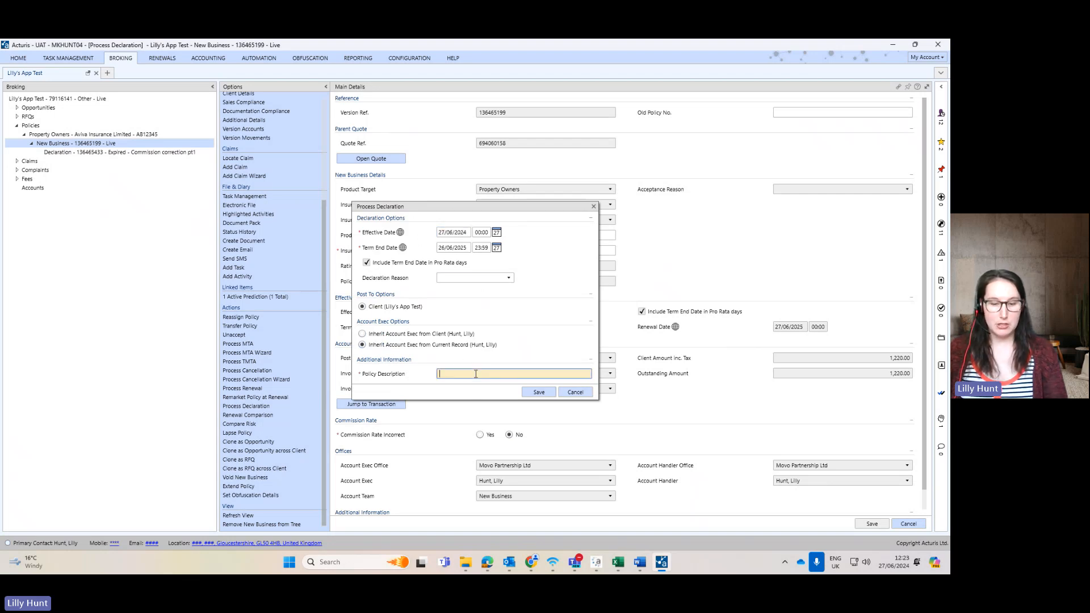
text(c)
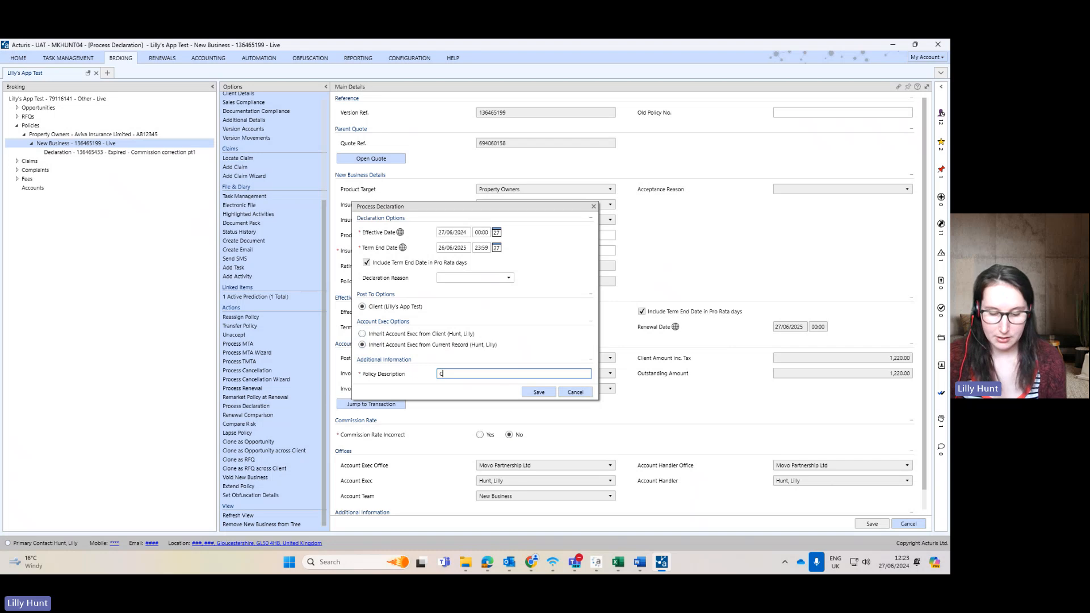
text(ommiss)
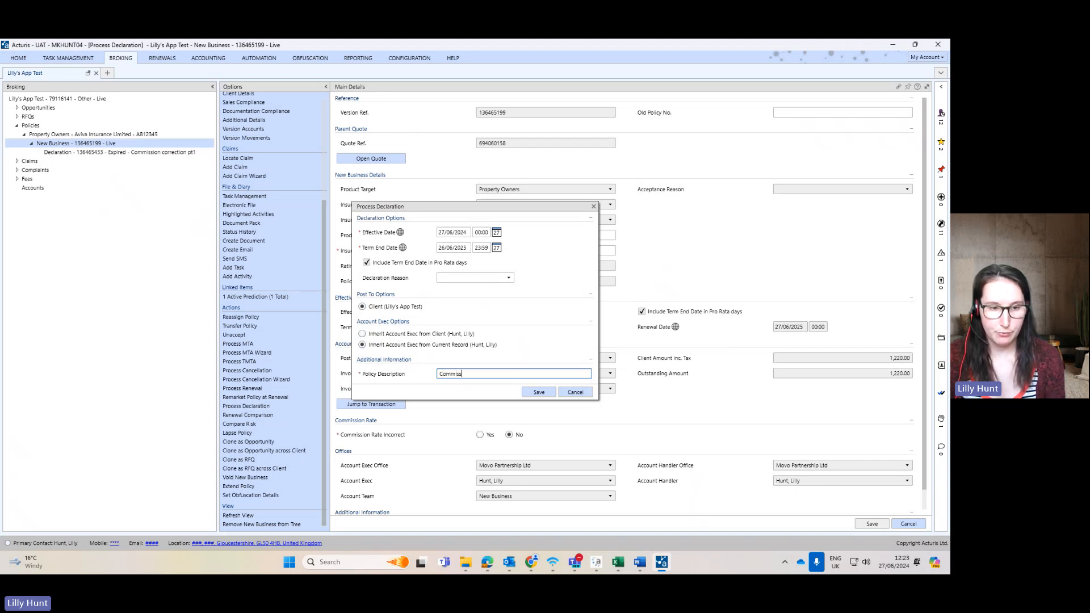
text(ion co)
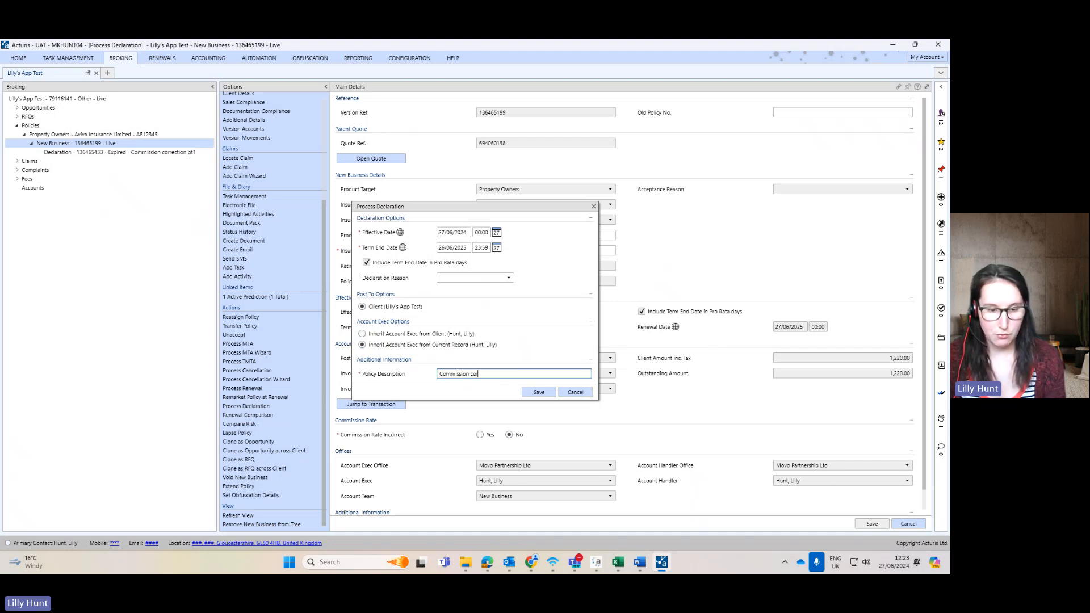
text(rrection pt2)
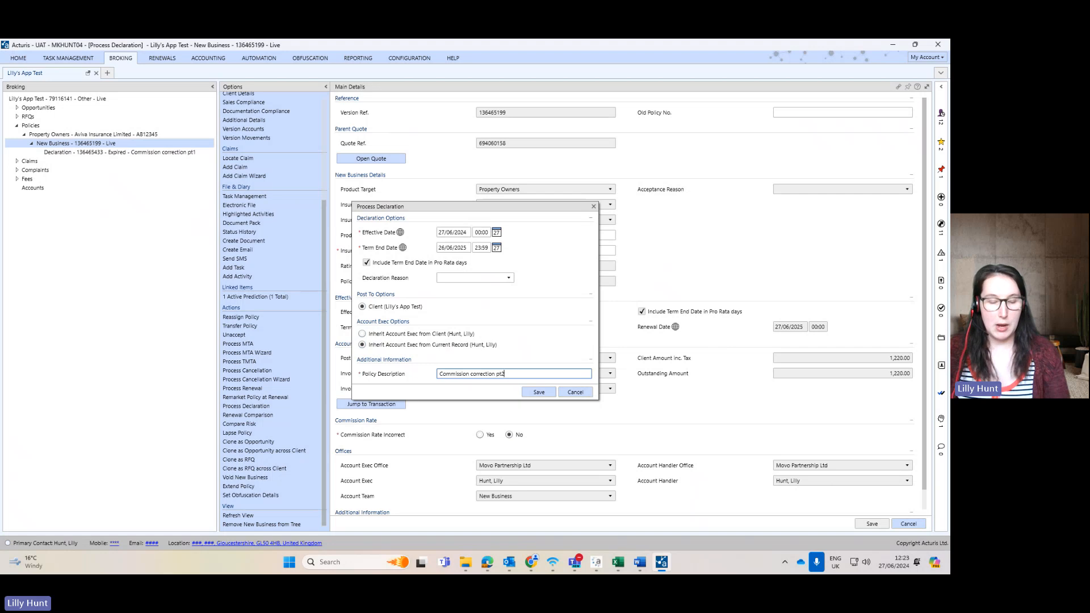
click(540, 392)
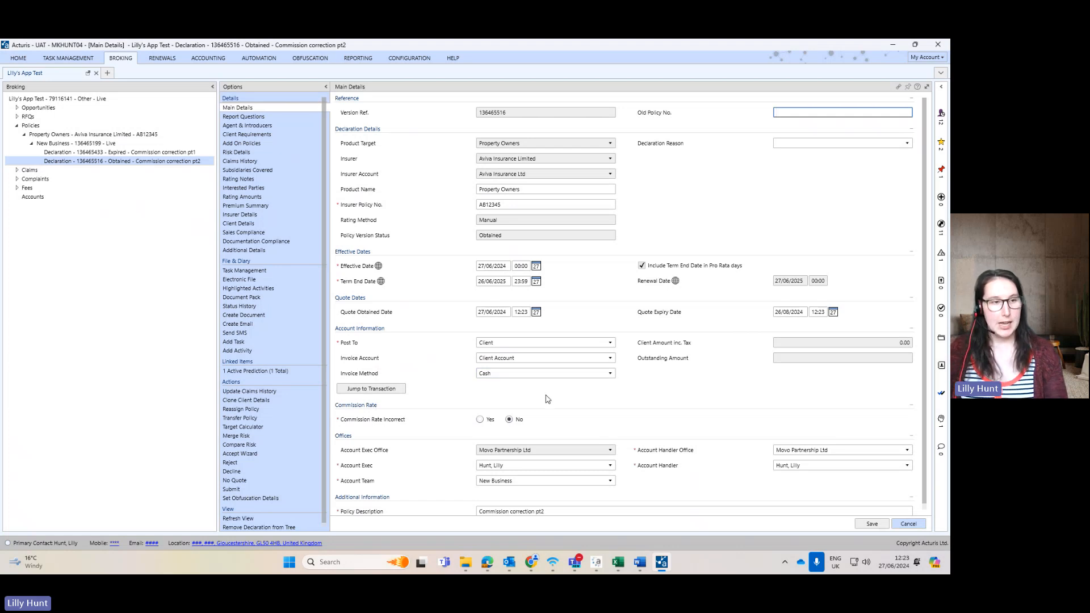
Enter an Annualised AP/RP of 1000 for Property Owners in the new declaration's Rating Amounts.
click(253, 197)
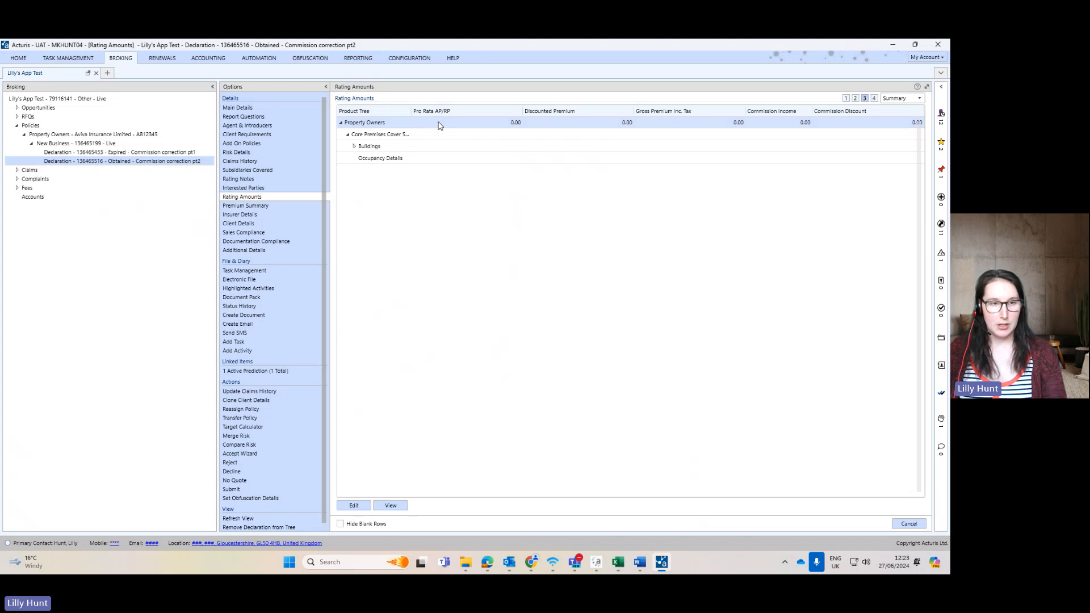
double_click(441, 123)
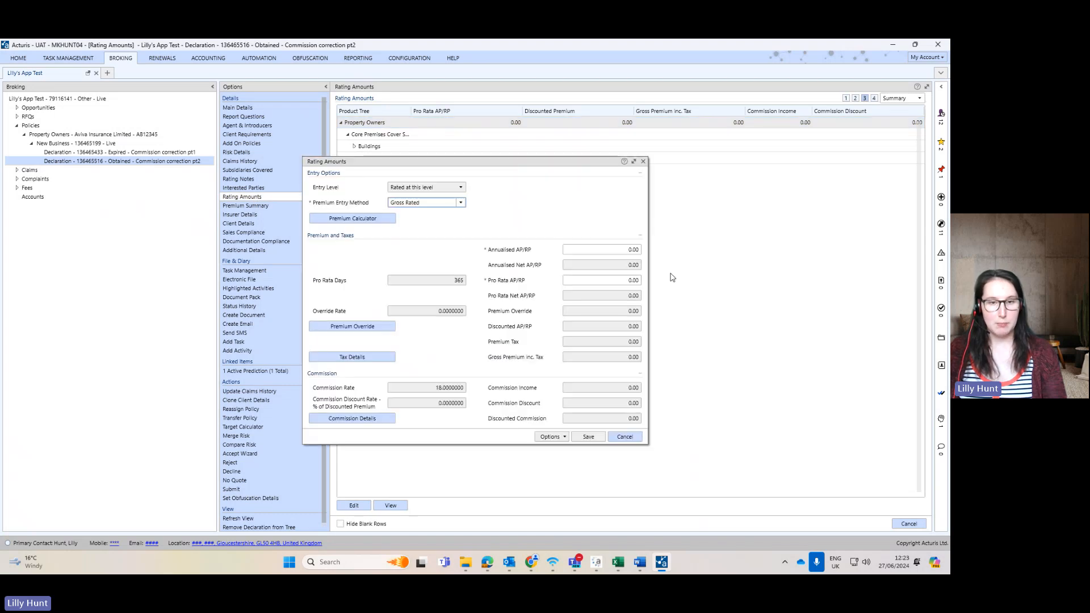
click(634, 251)
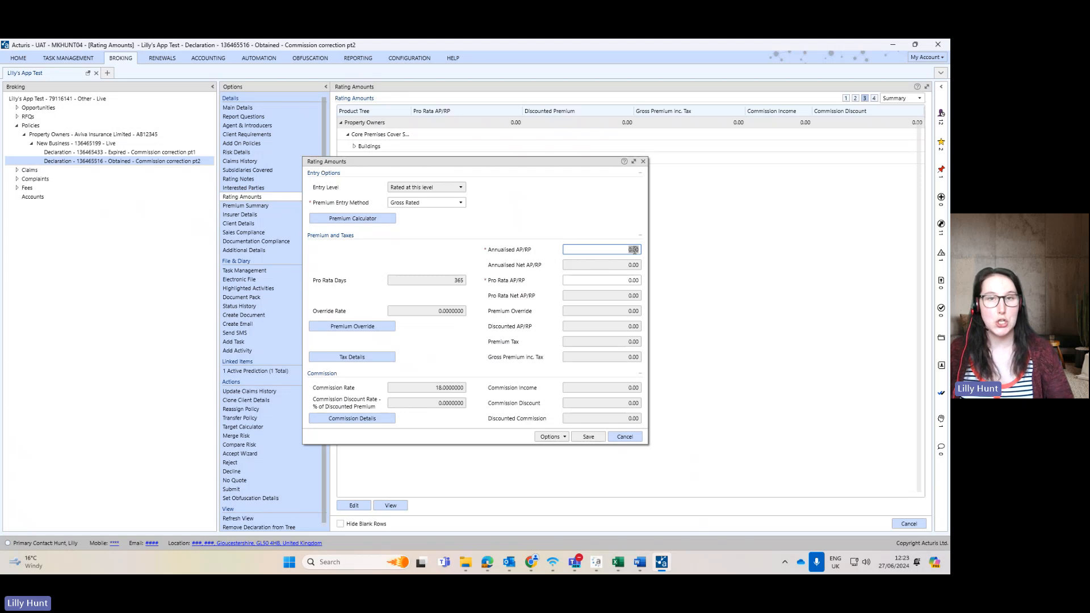
text(1000)
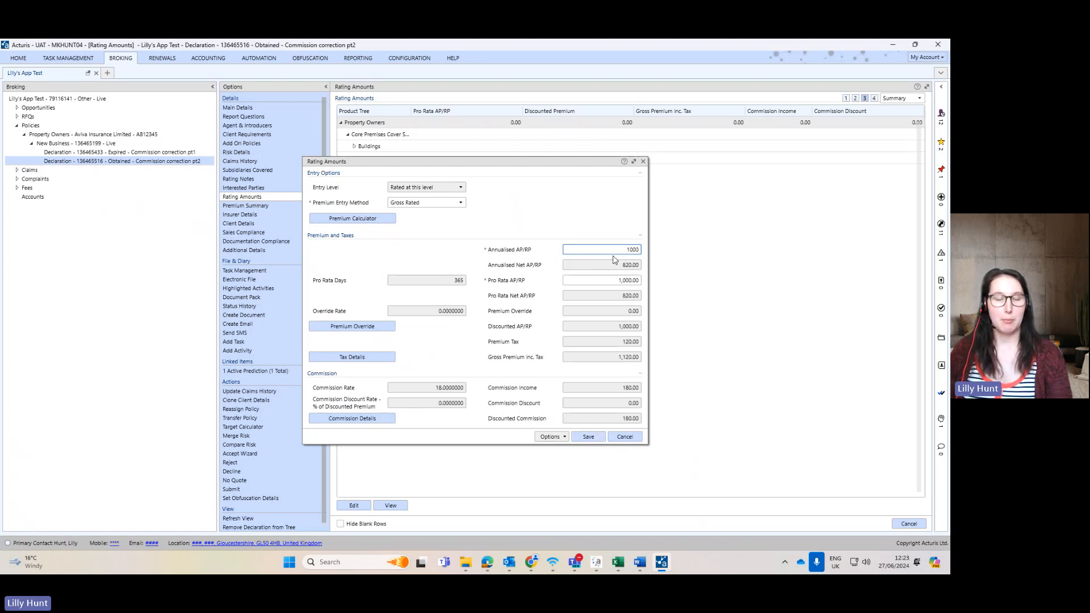
Set the Commission Rate to 25 in the Commission Details and save the Property Owners rating amounts.
click(378, 422)
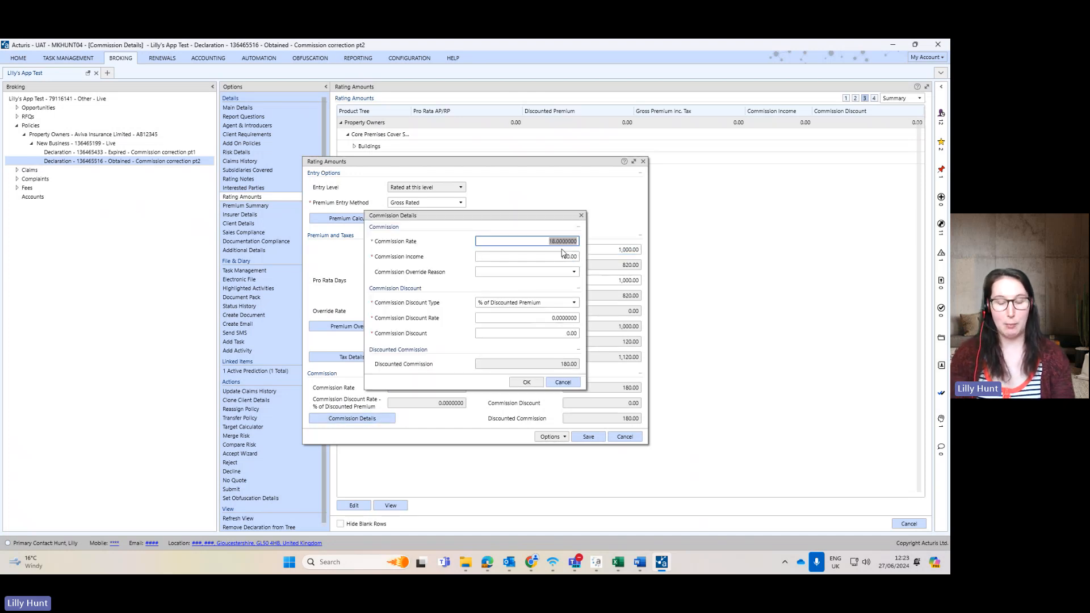
text(2)
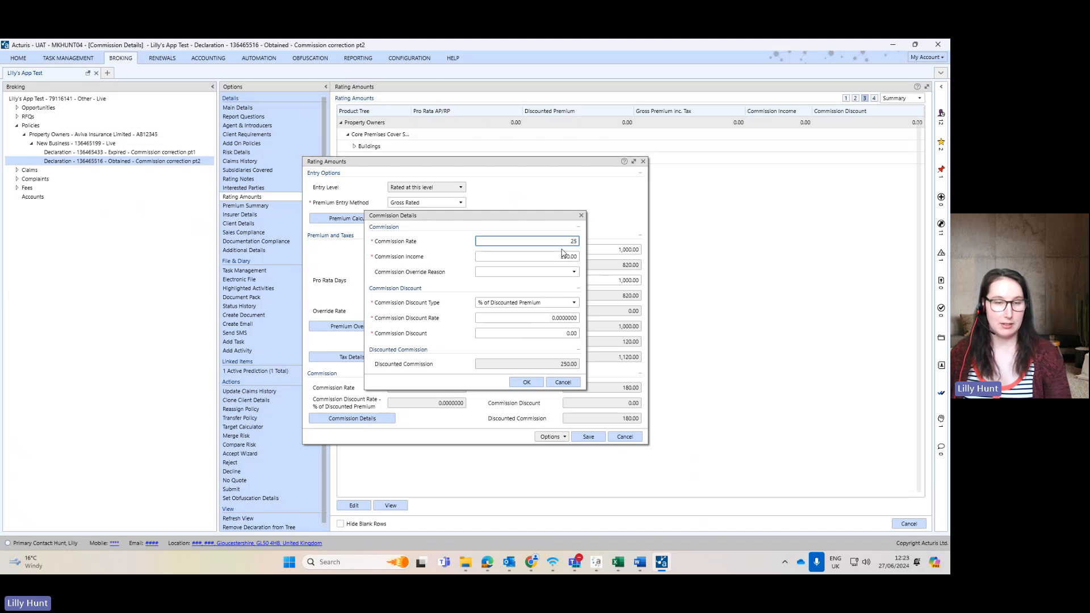
text(5)
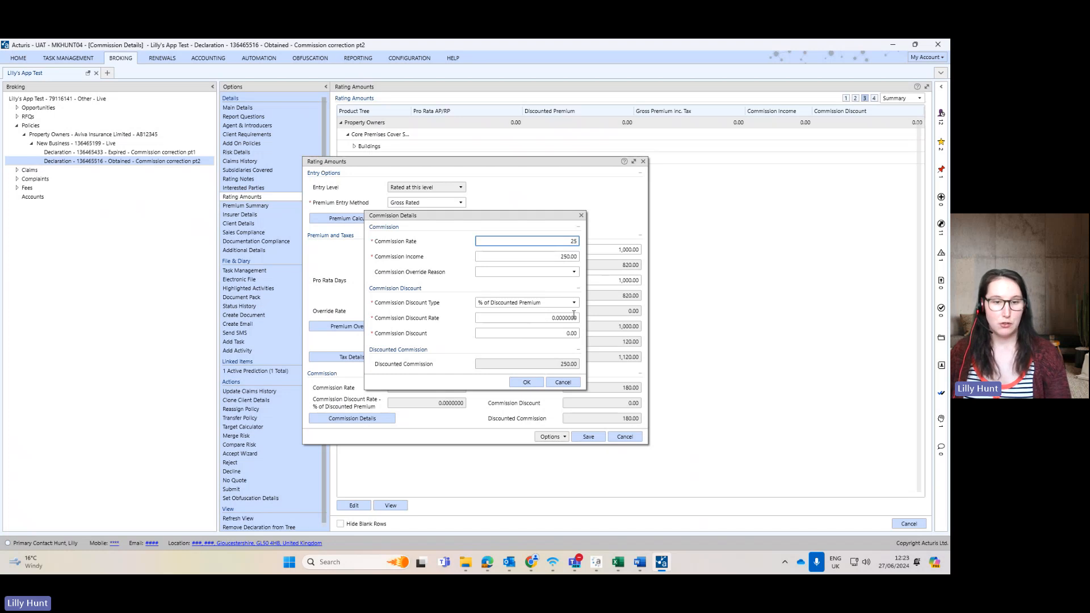
click(526, 383)
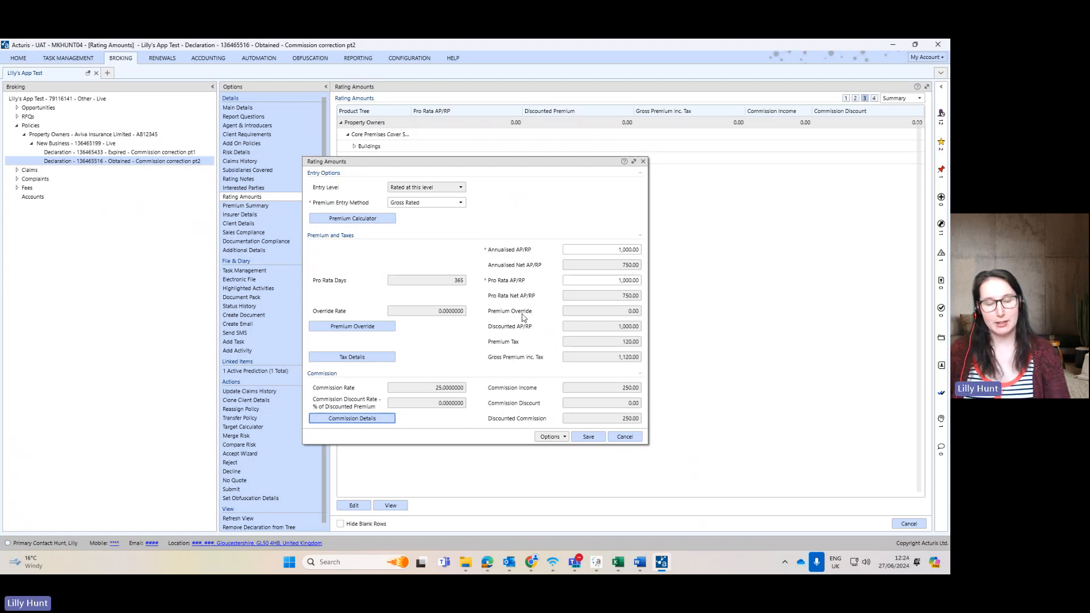
click(588, 437)
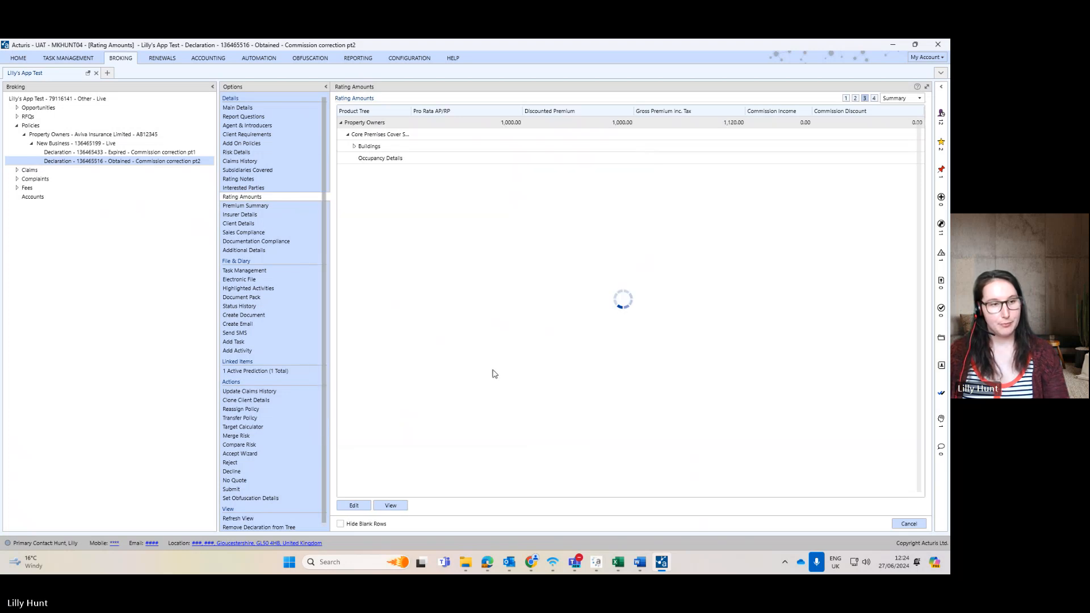
Set the Insurer Fee to 50 in the new declaration's Premium Summary and save it.
click(262, 207)
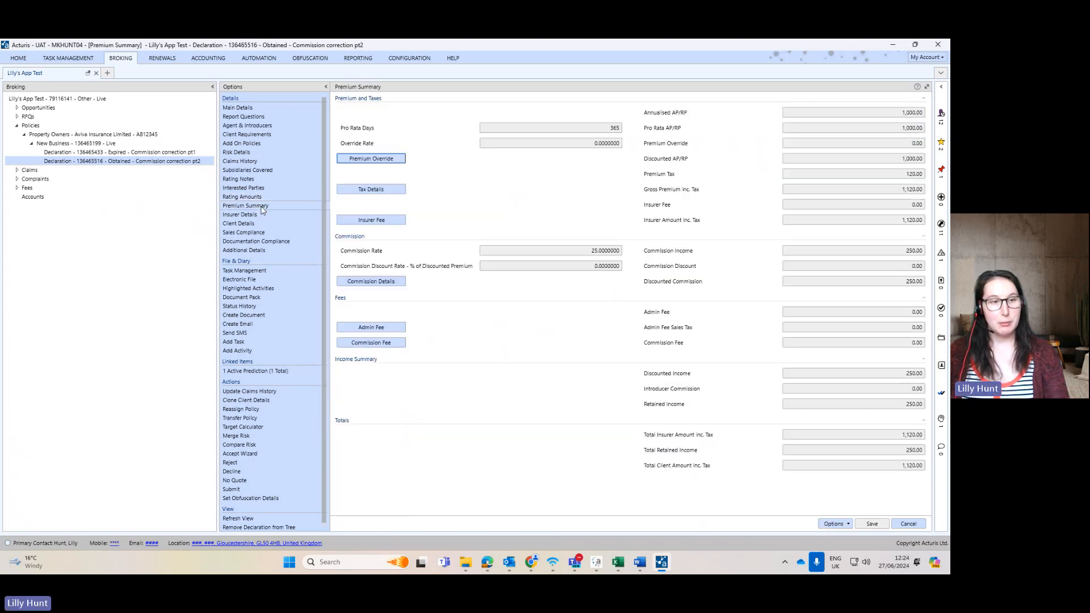
click(393, 222)
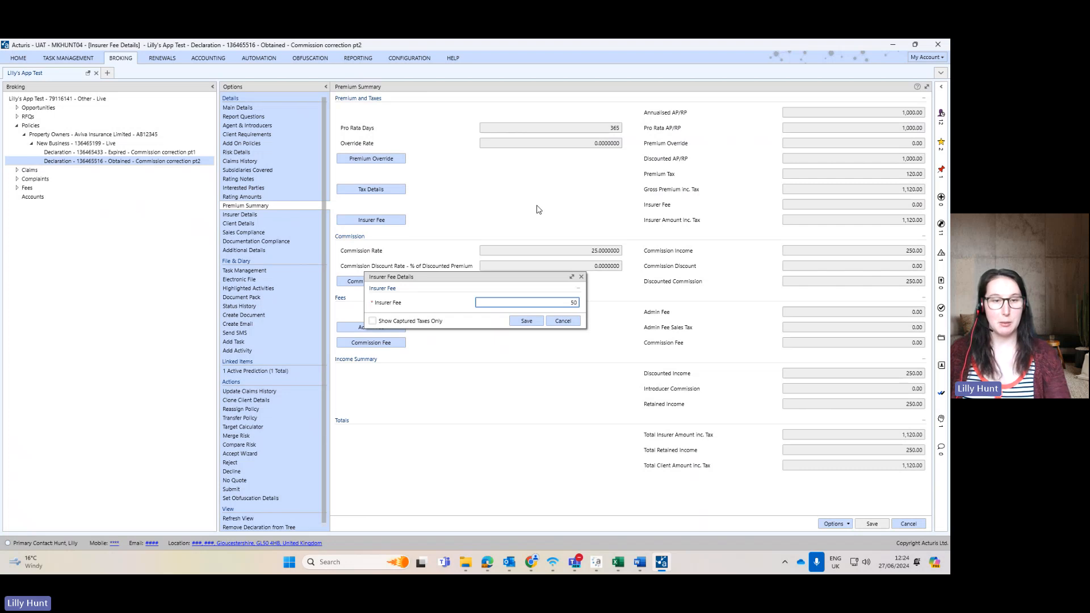
click(526, 321)
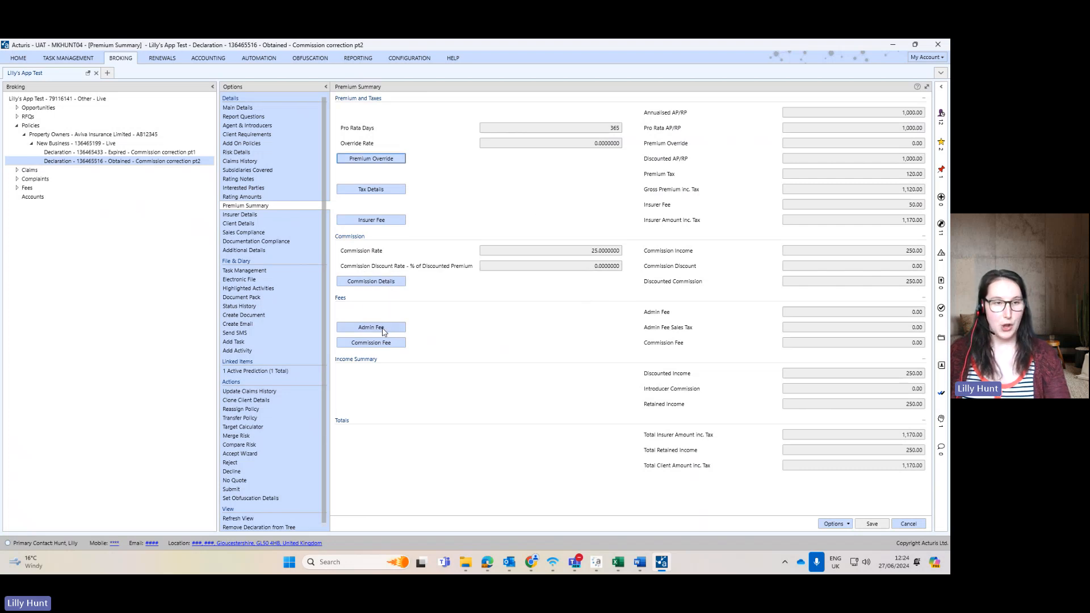
Set the Admin Fee to 50 in the new declaration's Premium Summary and save it.
click(384, 329)
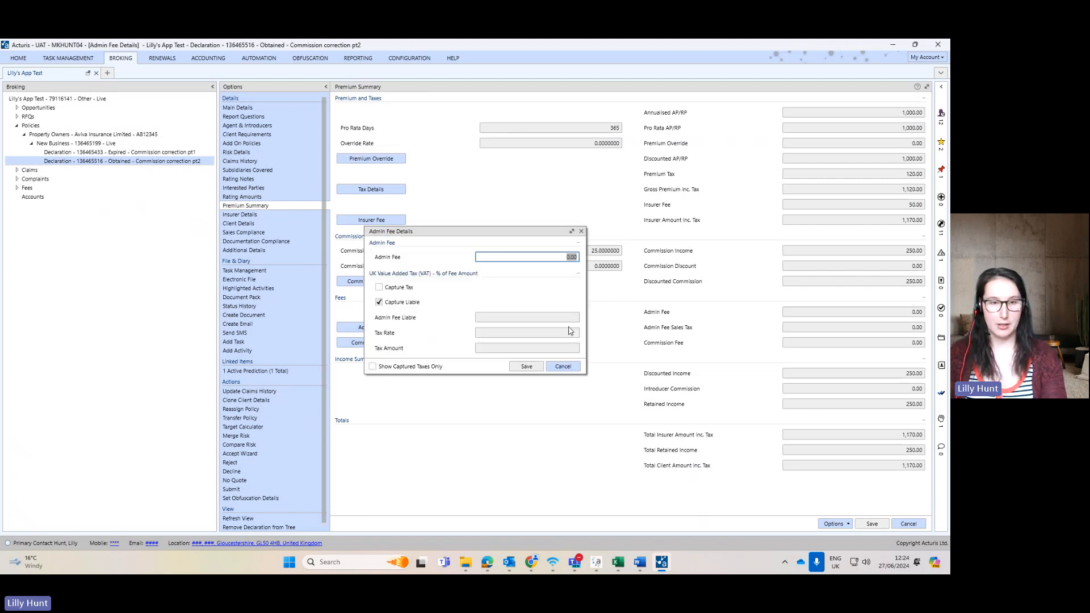
text(50)
click(526, 366)
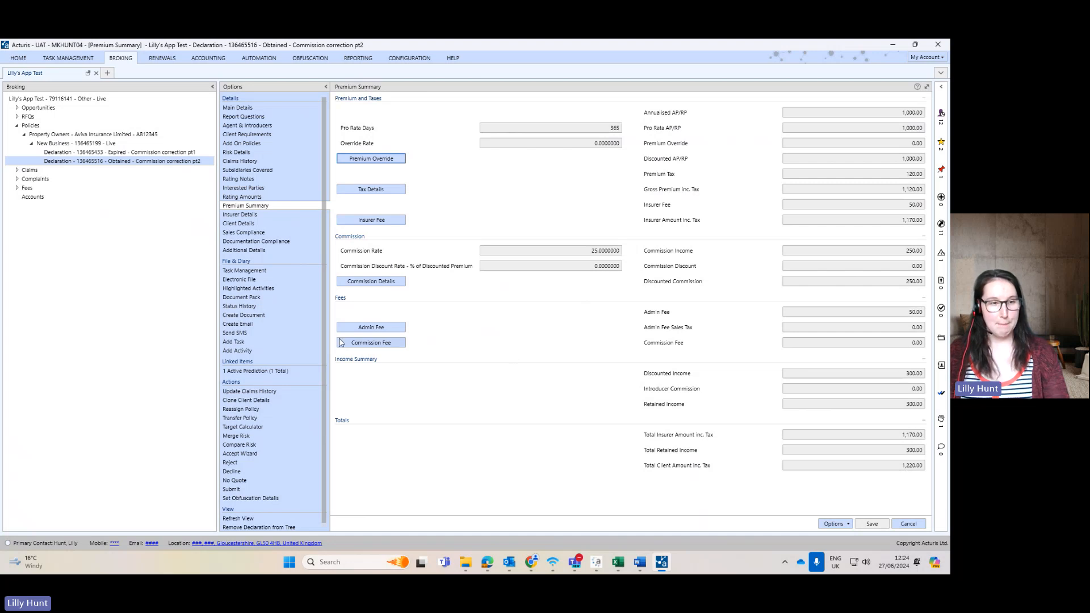
Start the Accept Wizard for the Commission correction pt2 declaration, keep the 00:00 effective time and advance to Documentation Compliance.
click(256, 453)
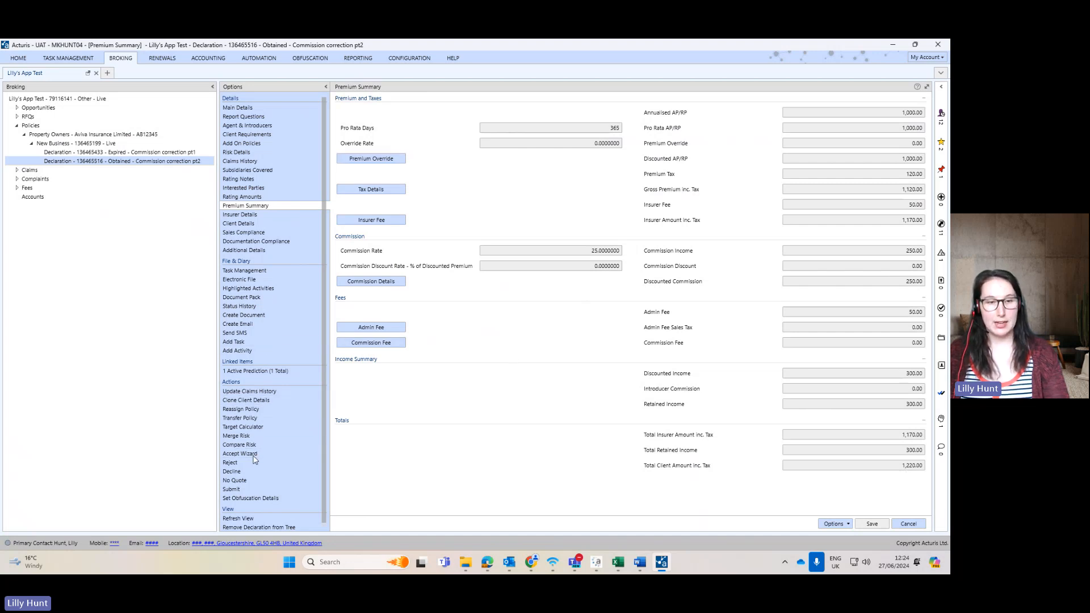
click(502, 311)
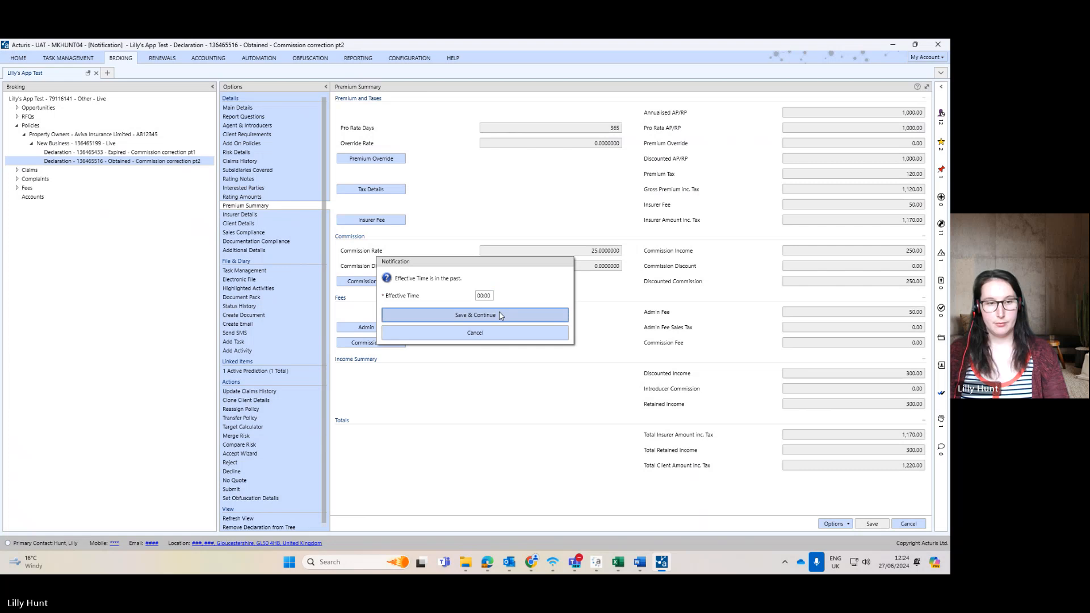
click(500, 315)
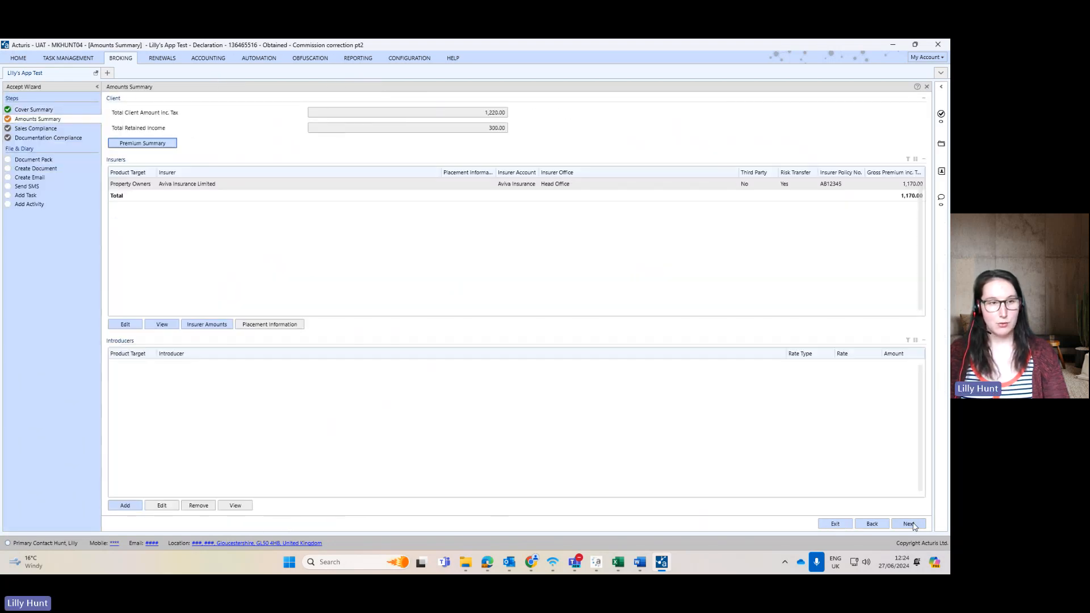
click(910, 524)
click(910, 524)
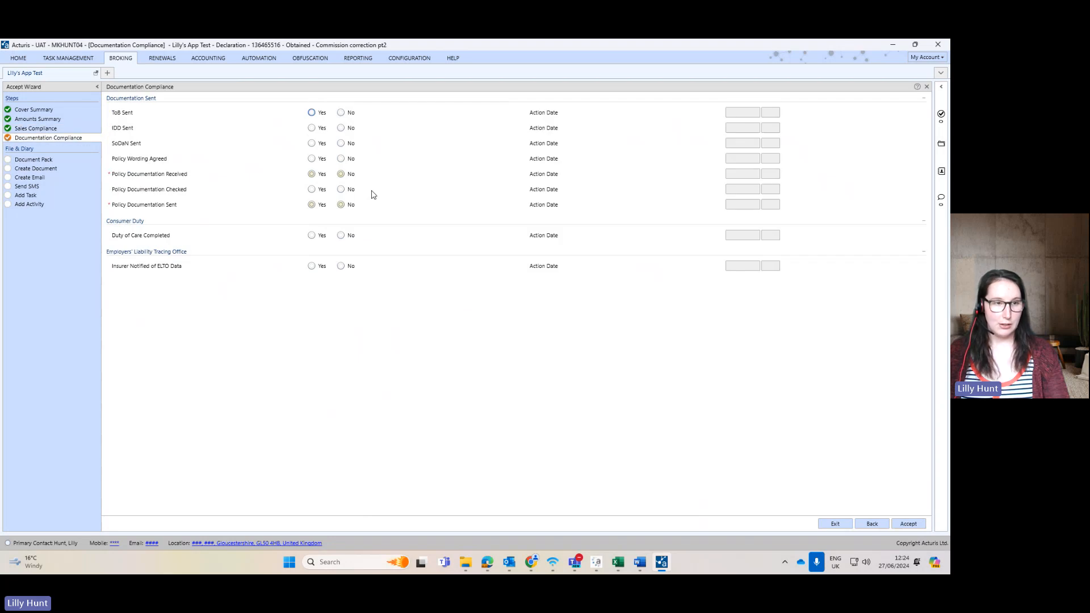
Mark Policy Documentation Received and Policy Documentation Sent as Yes and accept the declaration.
click(317, 204)
click(319, 175)
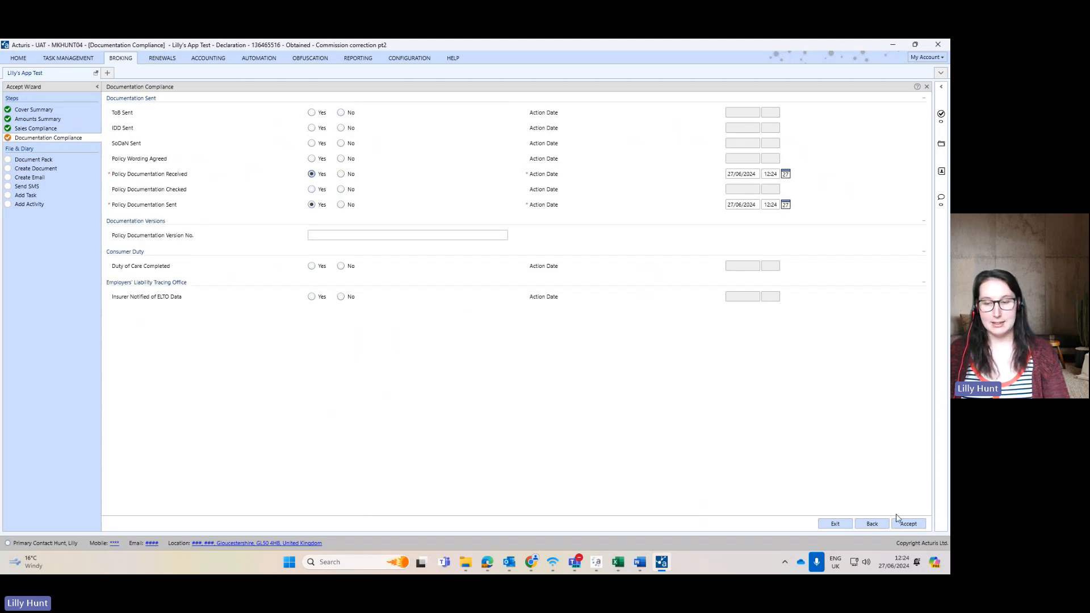
click(908, 524)
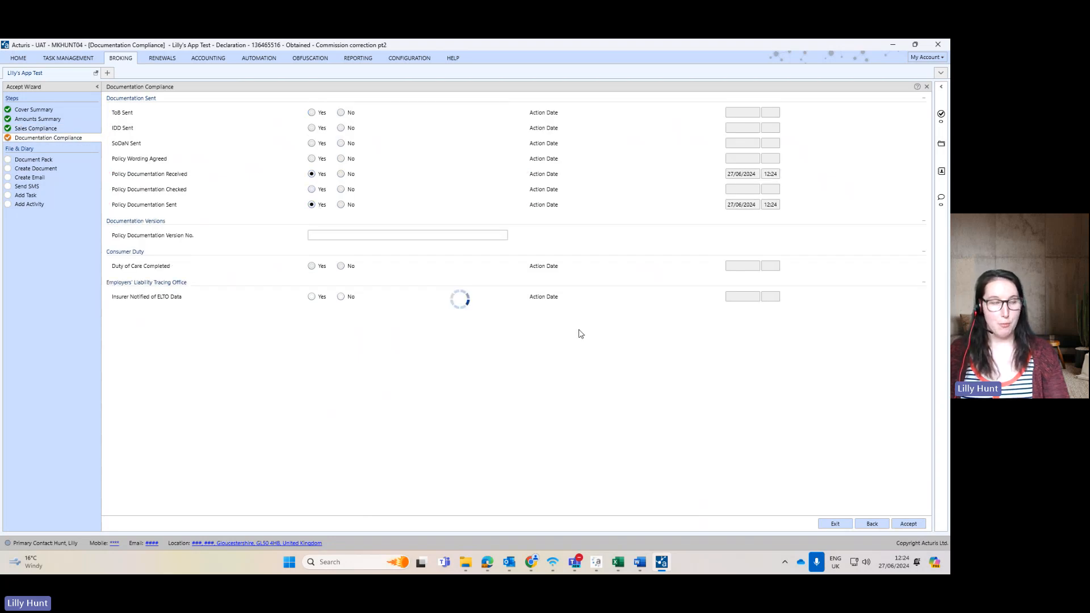
Post the pt2 declaration's invoice to the Client Account with the Cash method, review the generated invoice document and close it.
click(491, 300)
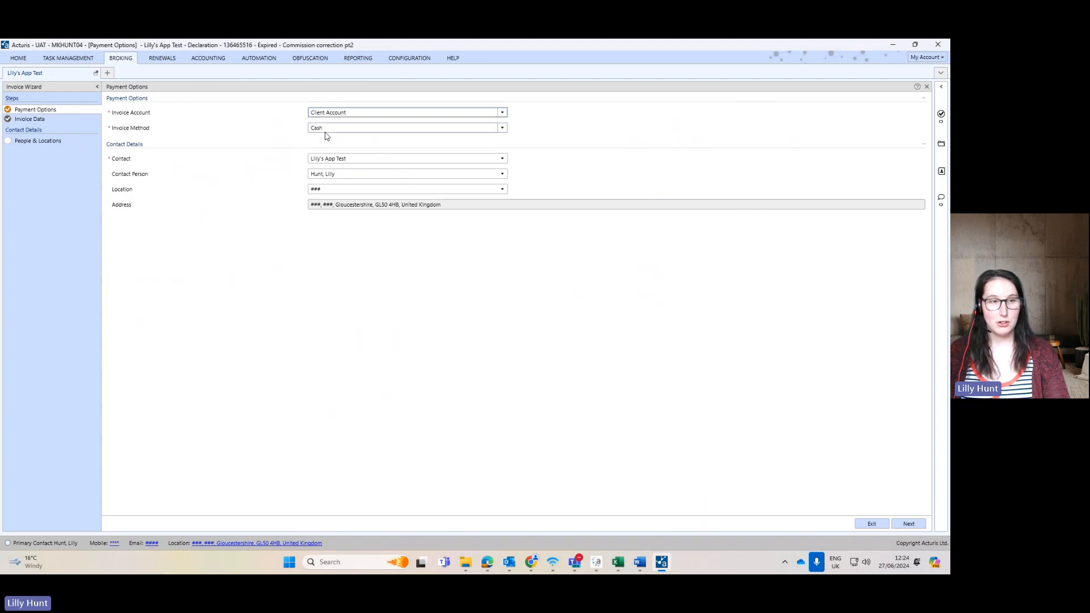
click(909, 524)
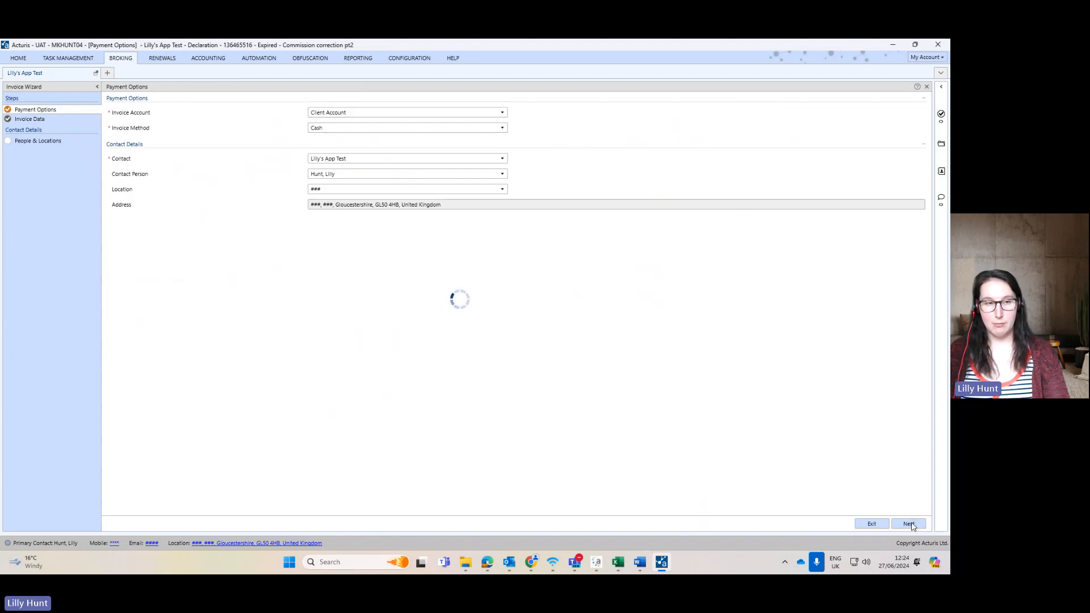
click(909, 524)
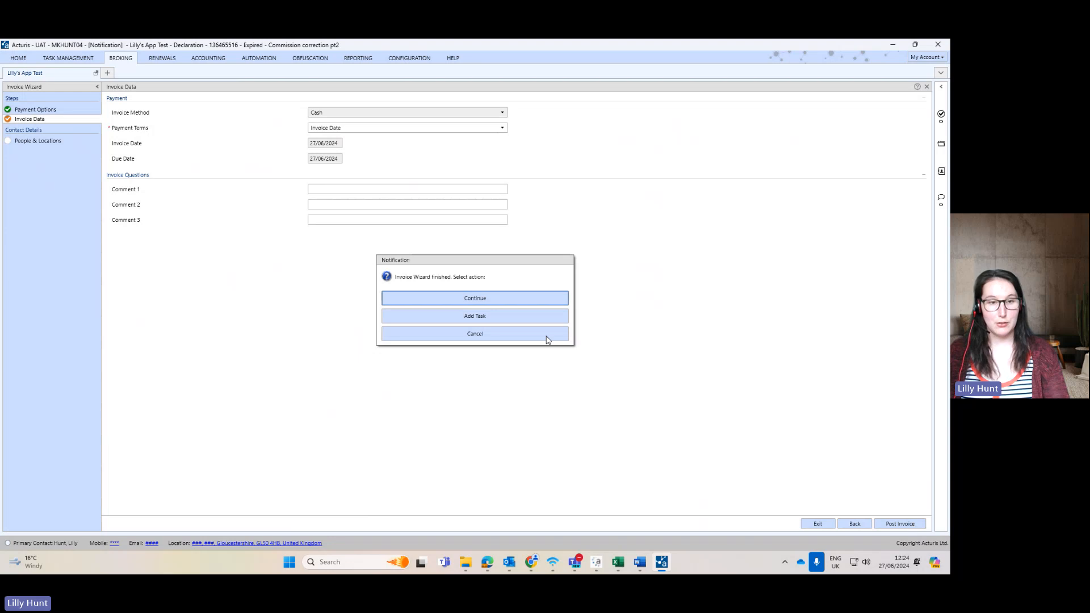
click(502, 301)
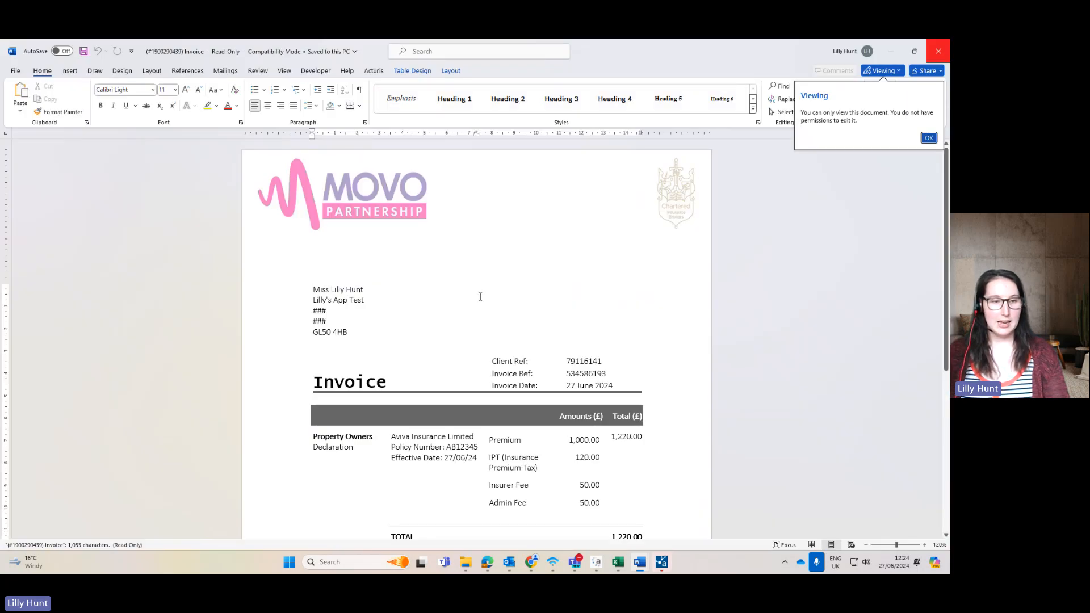
scroll(479, 297, down, 1)
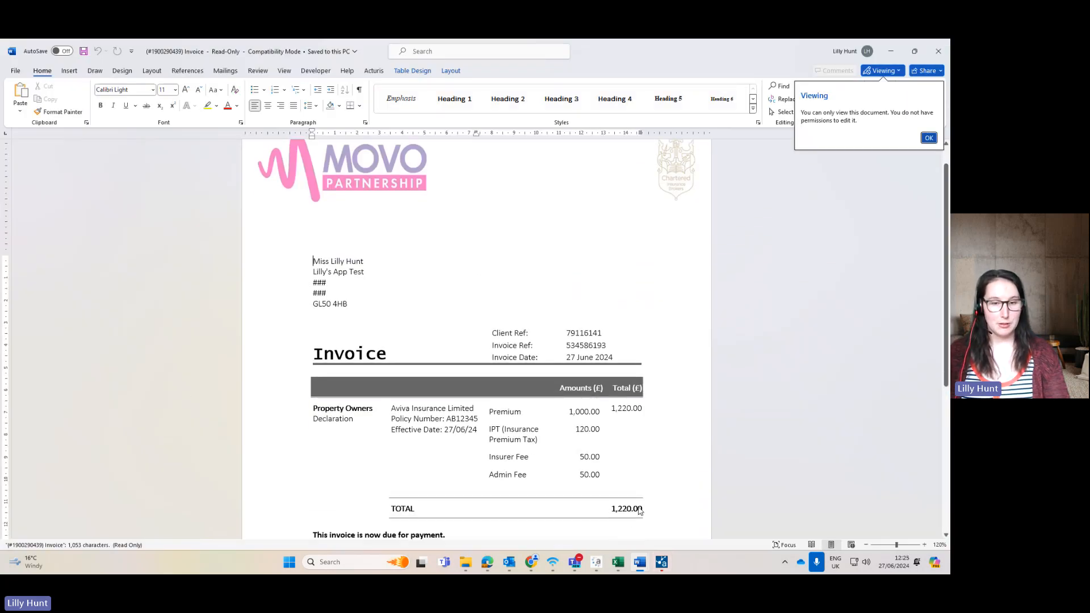
click(939, 51)
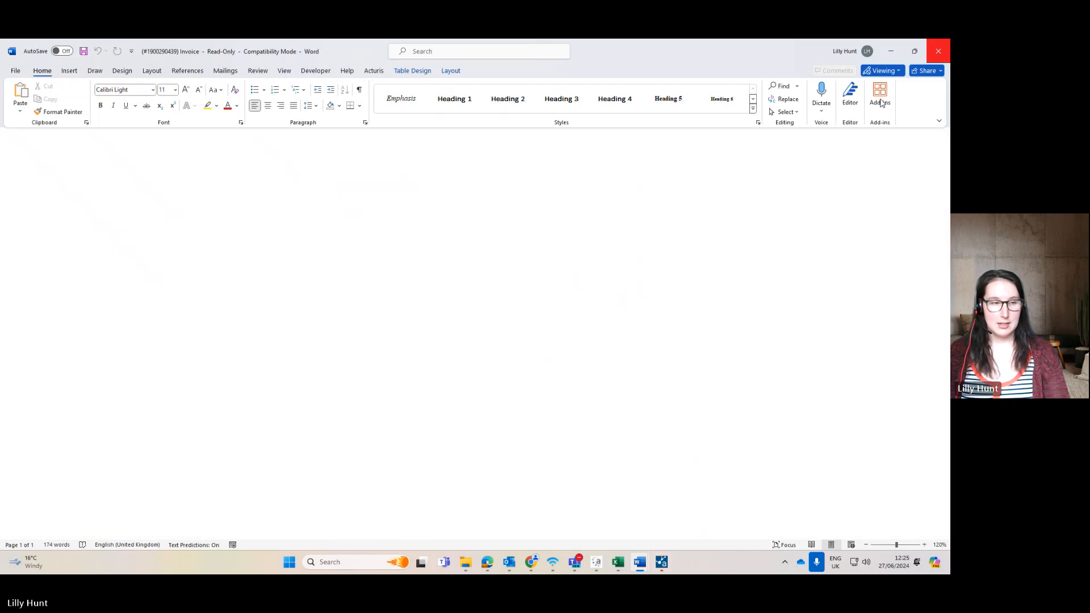
Compare the New Business premium summary with the pt1 declaration's main details and the pt2 declaration's premium summary.
click(95, 145)
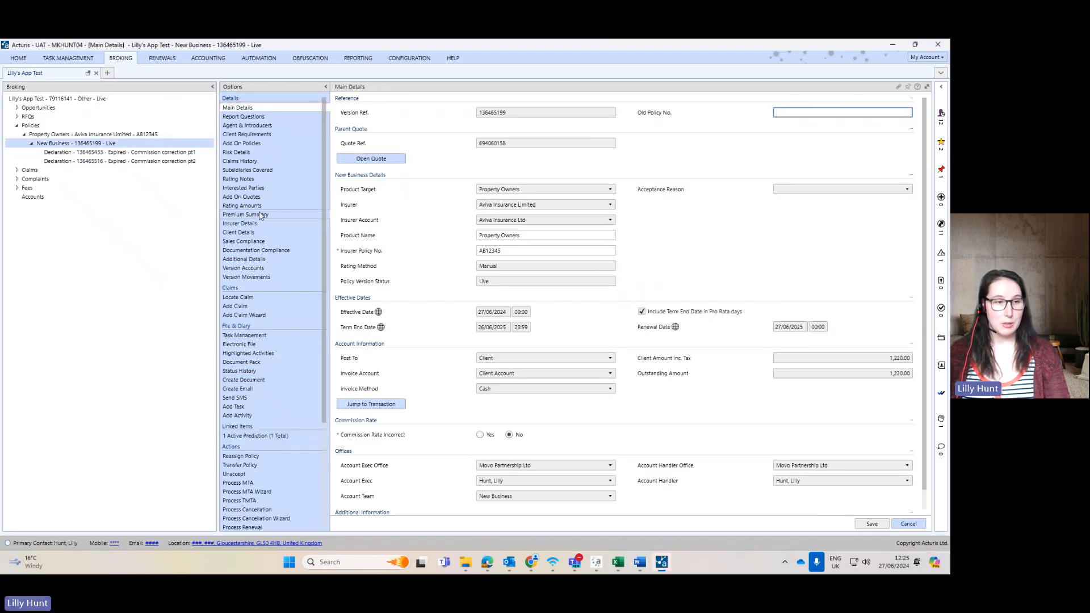
click(260, 214)
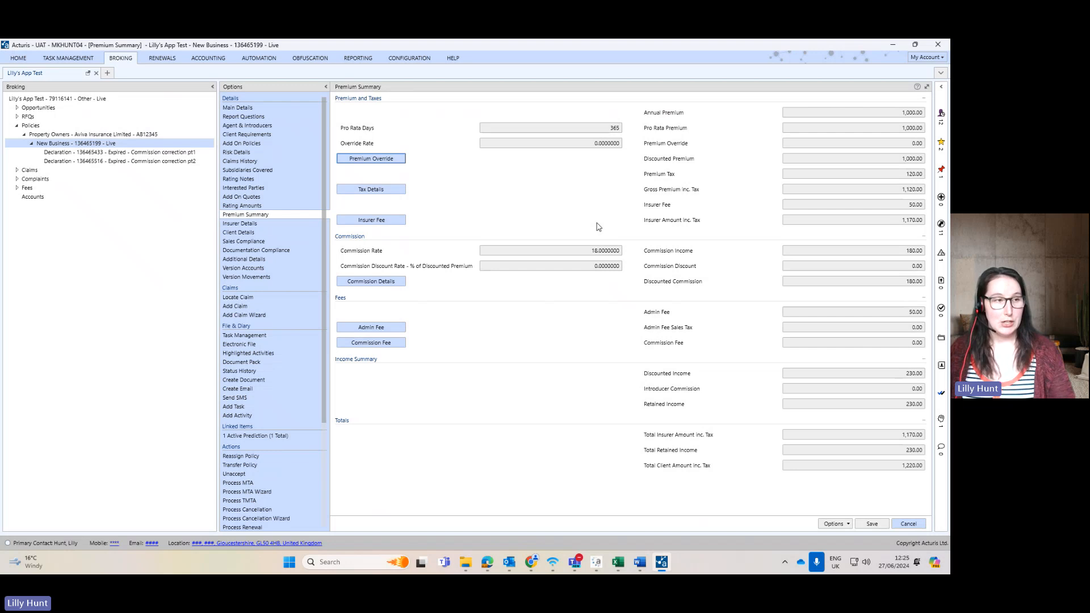
click(142, 152)
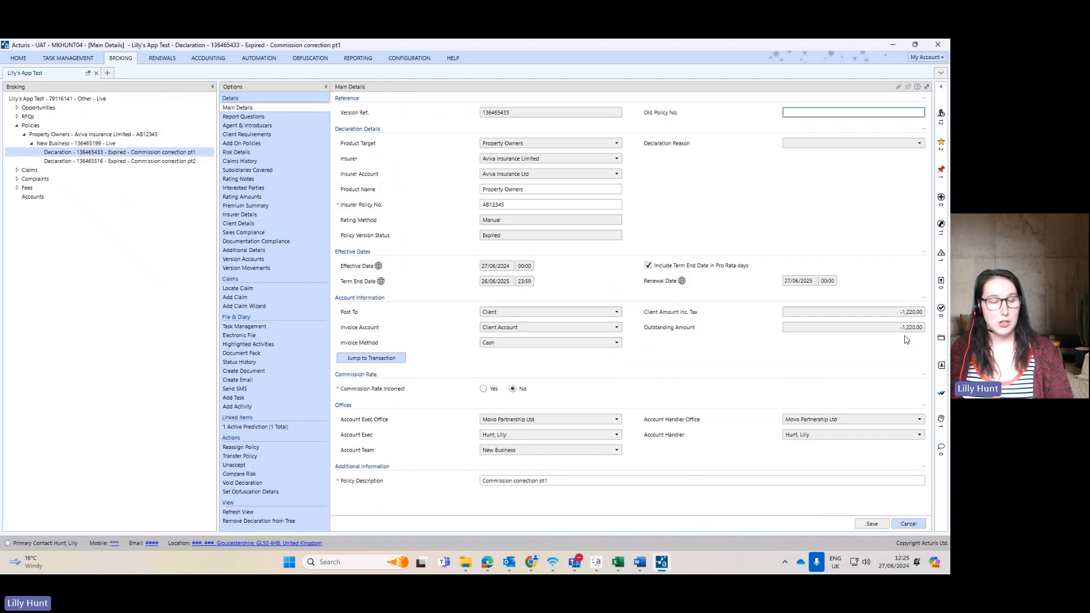
click(158, 163)
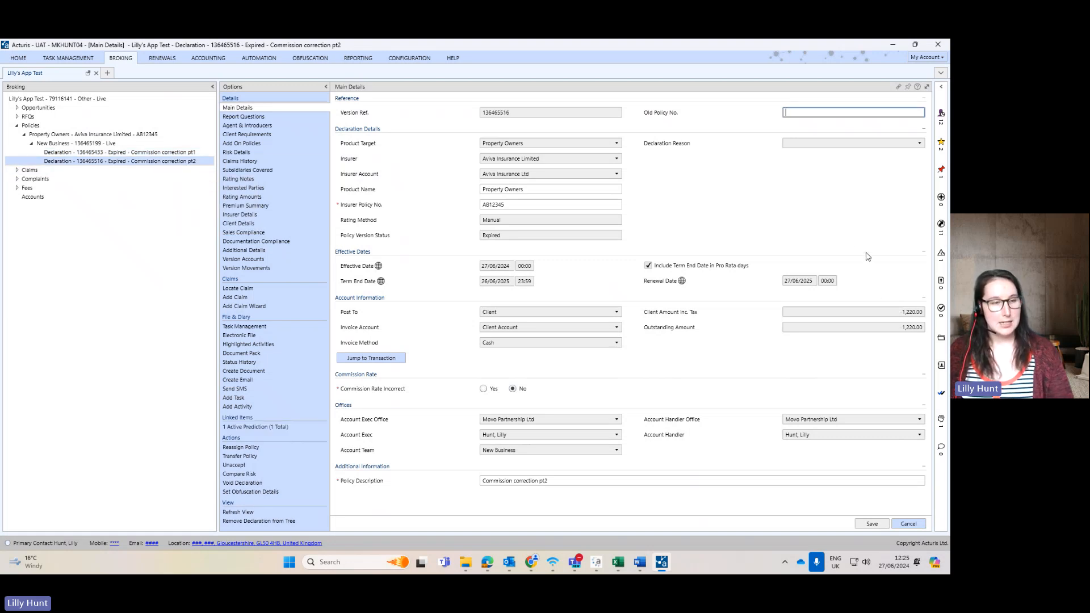
click(254, 207)
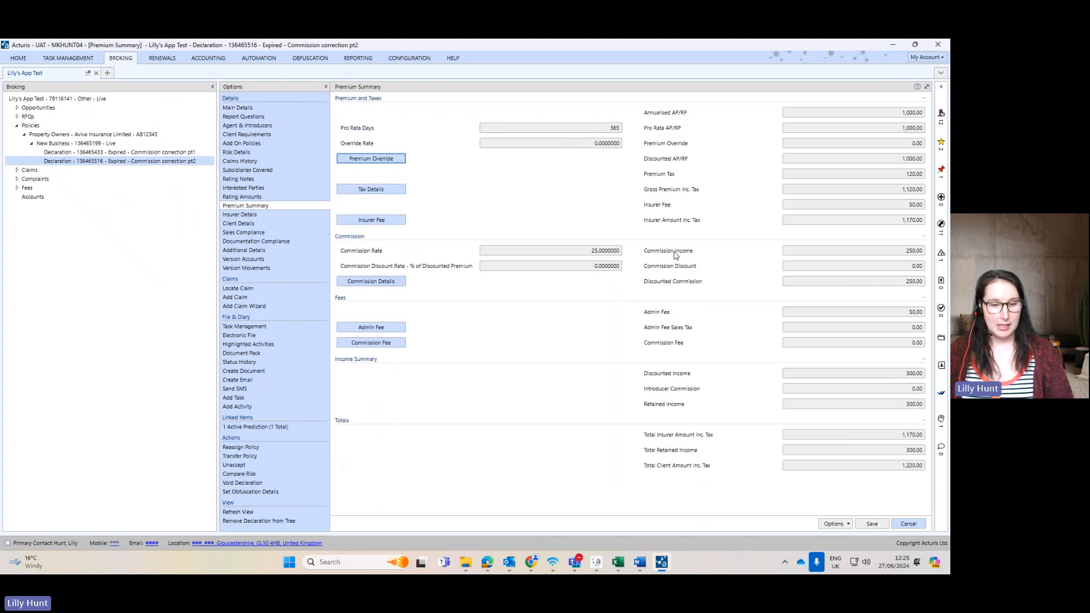
Examine the transaction and outstanding amounts in the client's accounts, selecting the New Business and both commission correction declarations together.
click(36, 199)
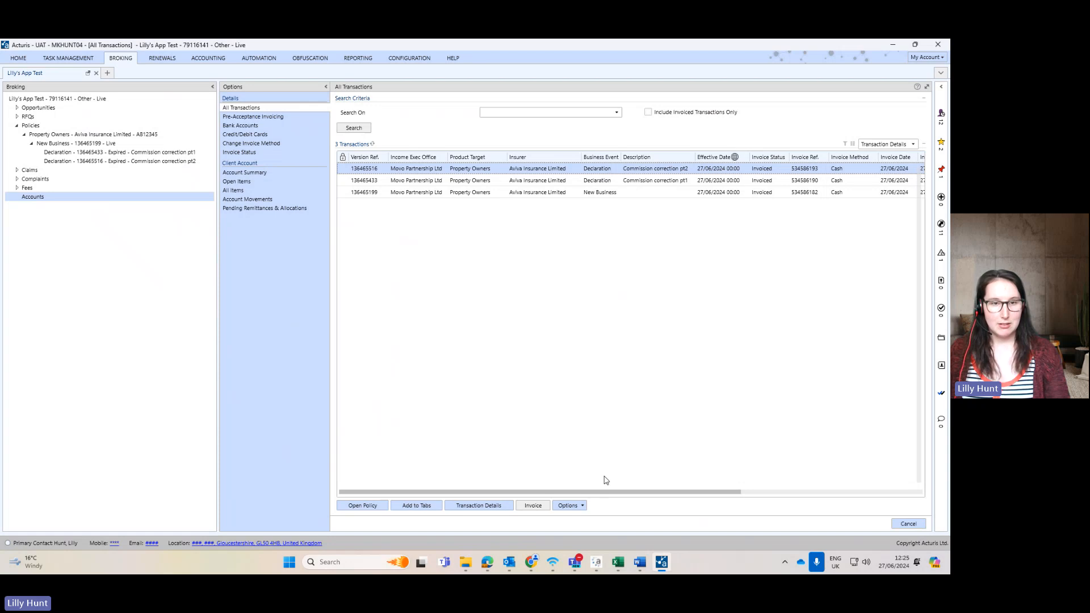
drag(628, 491, 795, 472)
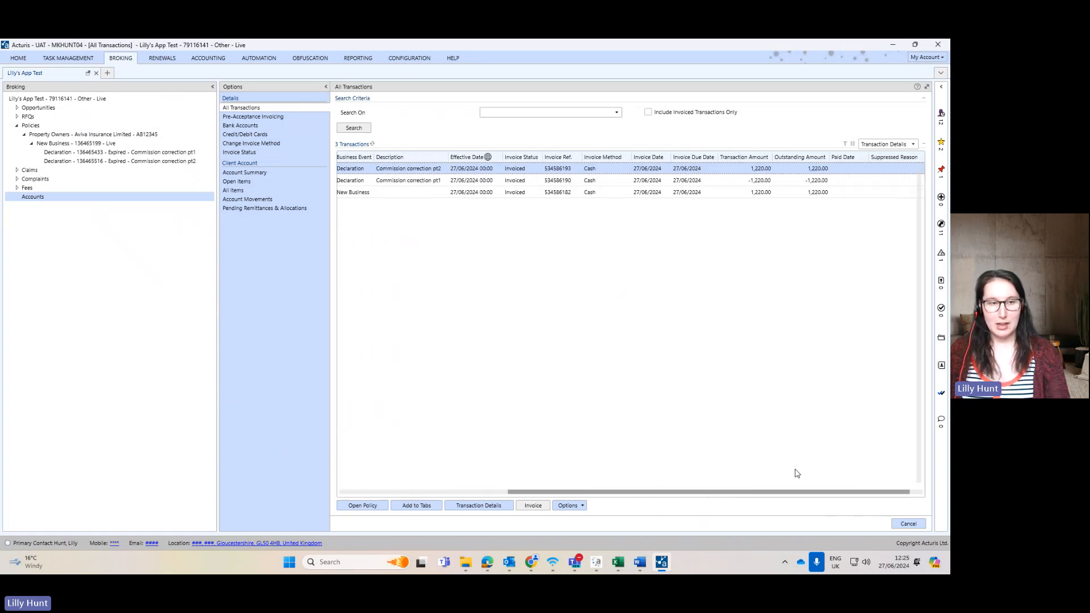
click(369, 192)
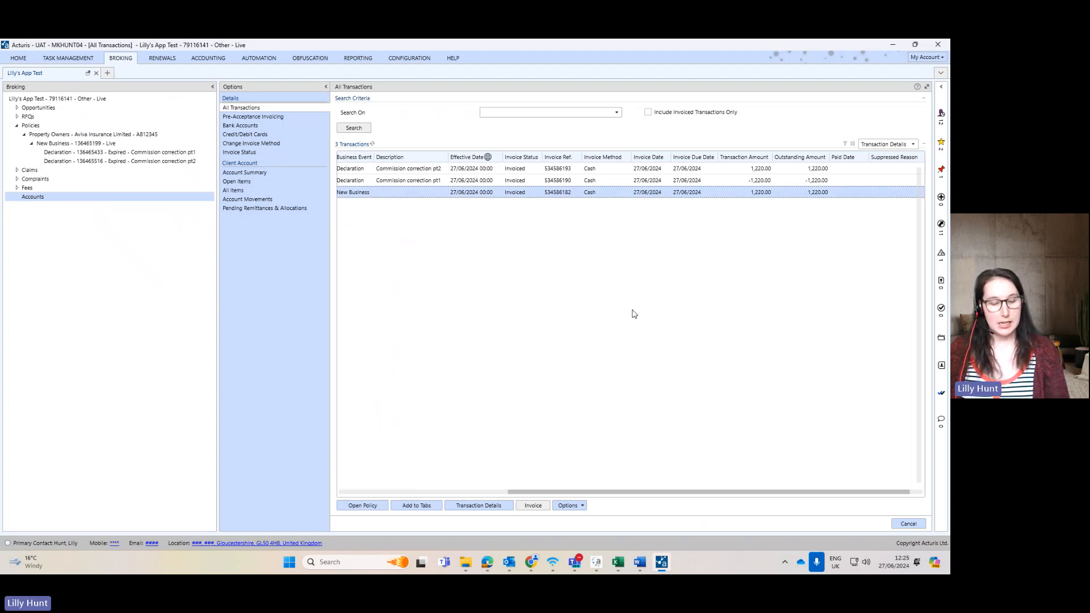
ctrl+click(566, 182)
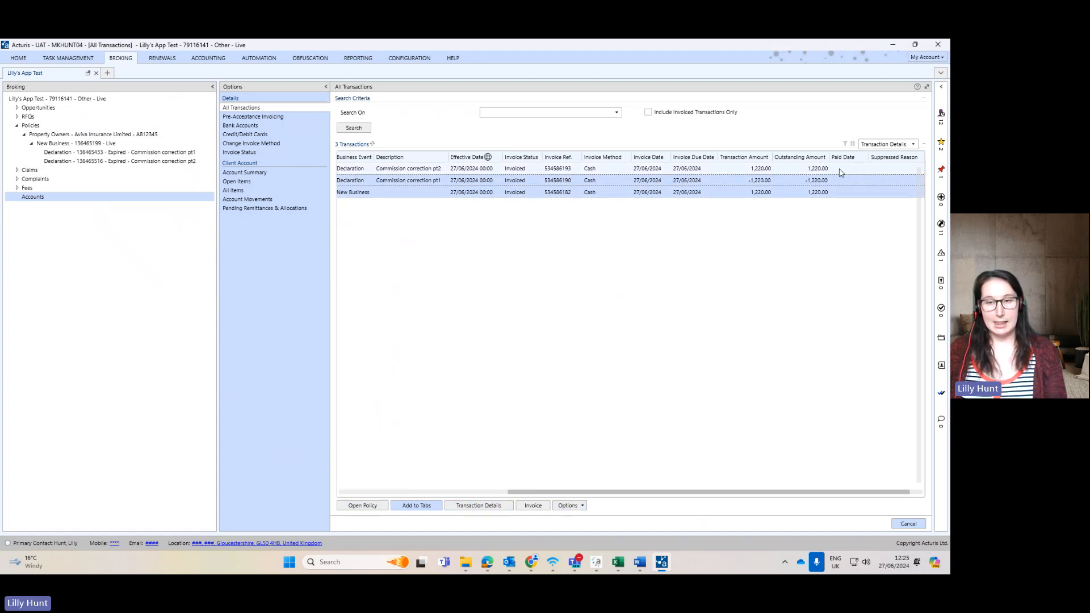
ctrl+click(810, 170)
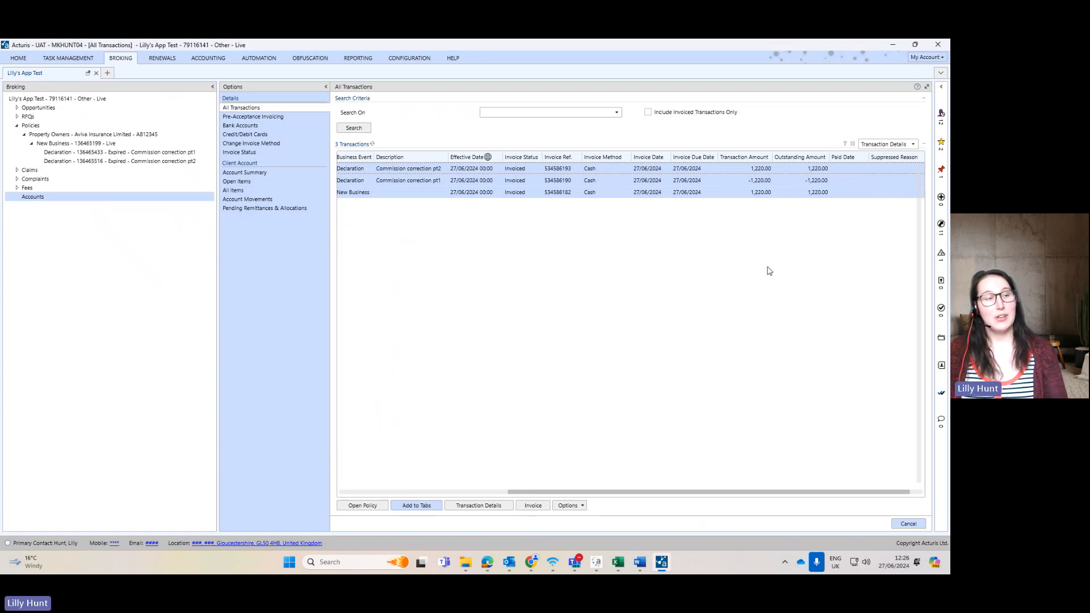
Review the commission rate and income in the live New Business version's Premium Summary.
click(108, 143)
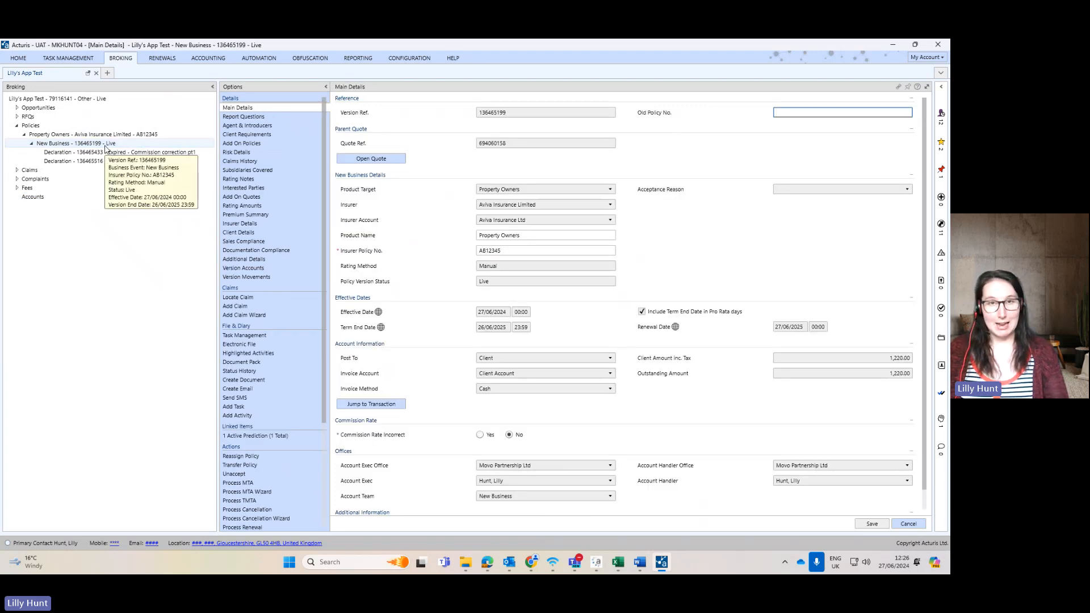
click(105, 146)
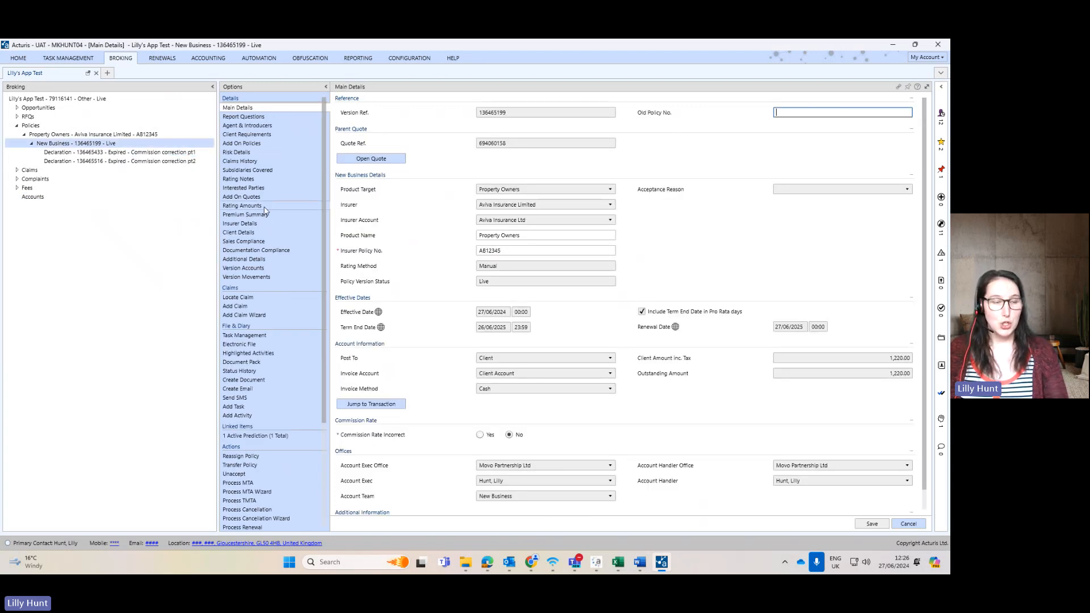
click(261, 216)
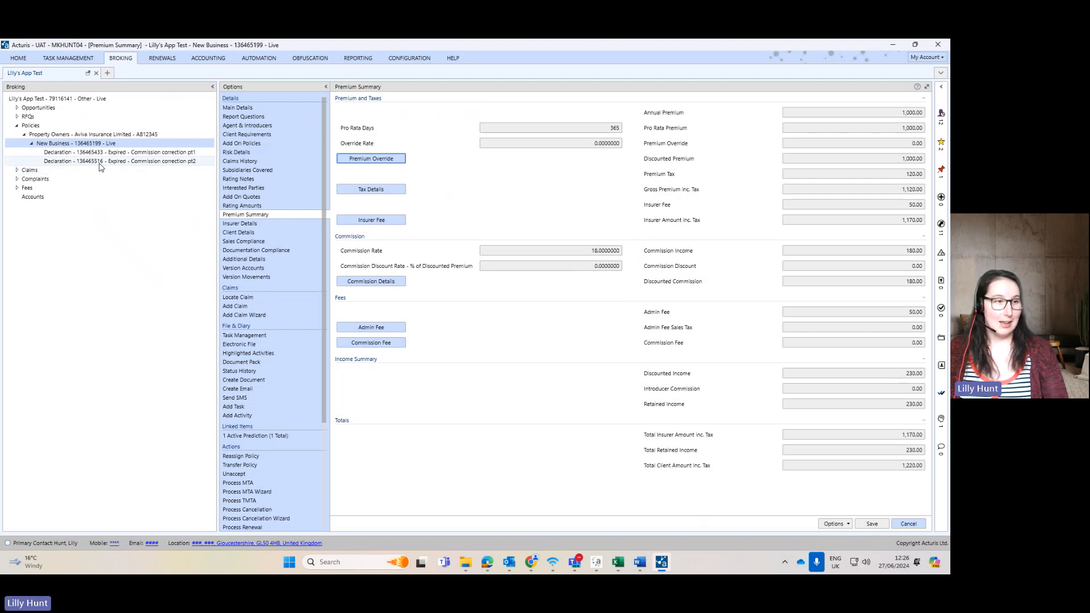
mouse_move(85, 162)
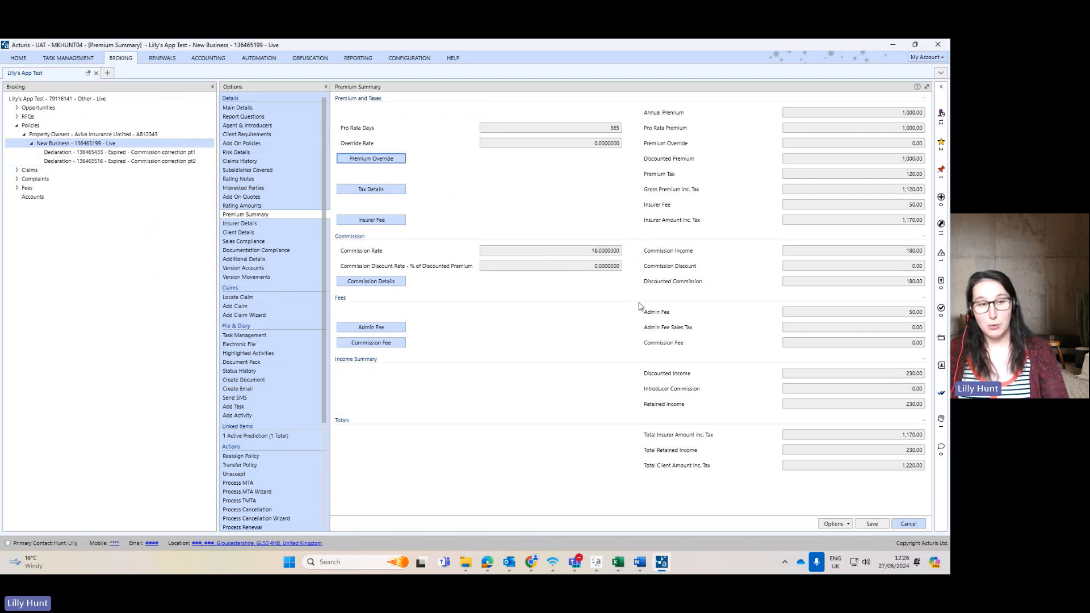